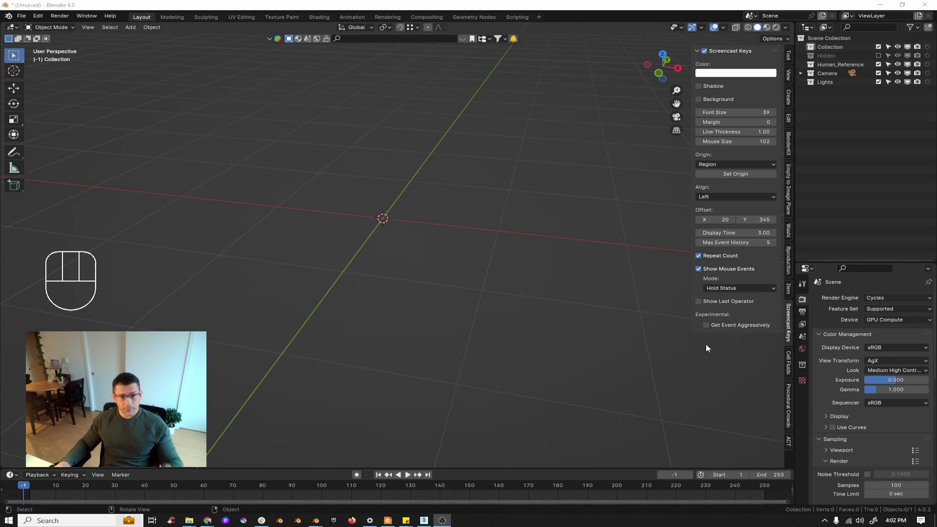
Step: Hide the viewport sidebar that holds the Screencast Keys panel
key("n")
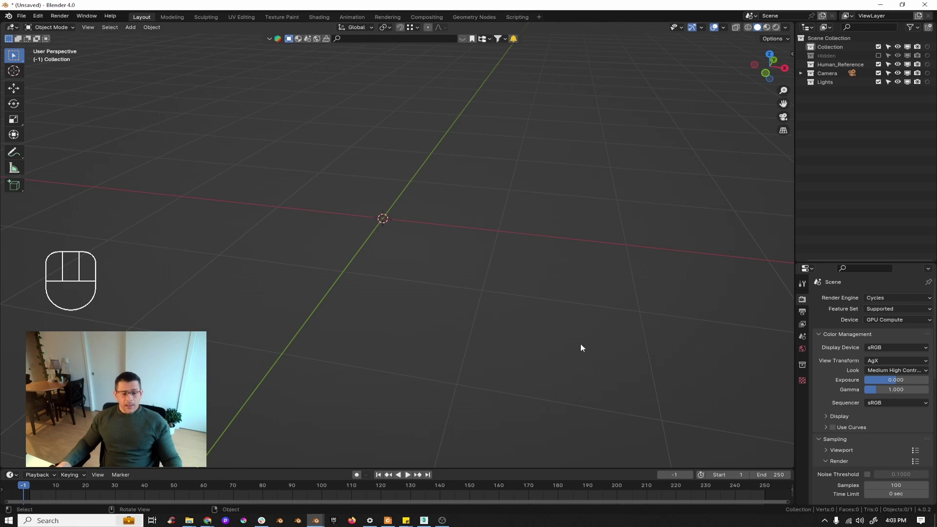
Step: Switch to 3ds Max and view the empty grid from the Top view, zoomed in
left_click(424, 521)
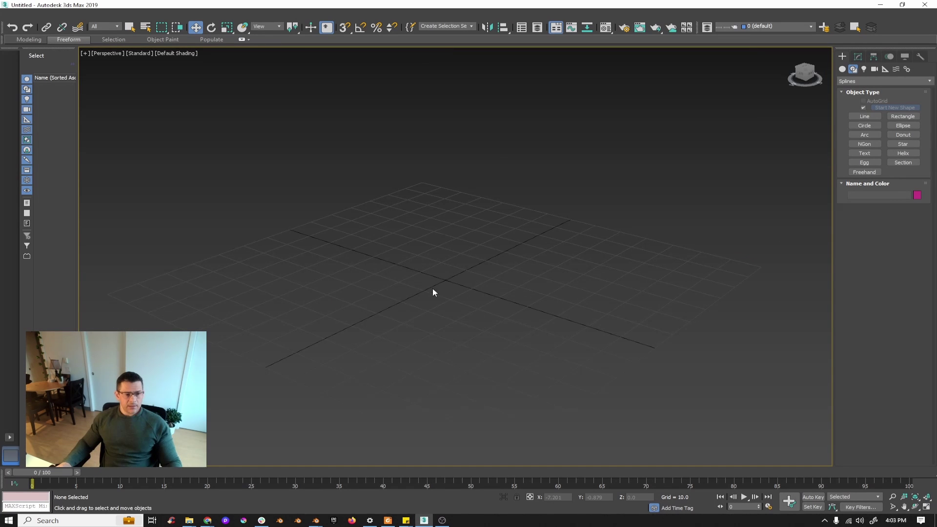
middle_click_drag(429, 264, 428, 275, "alt")
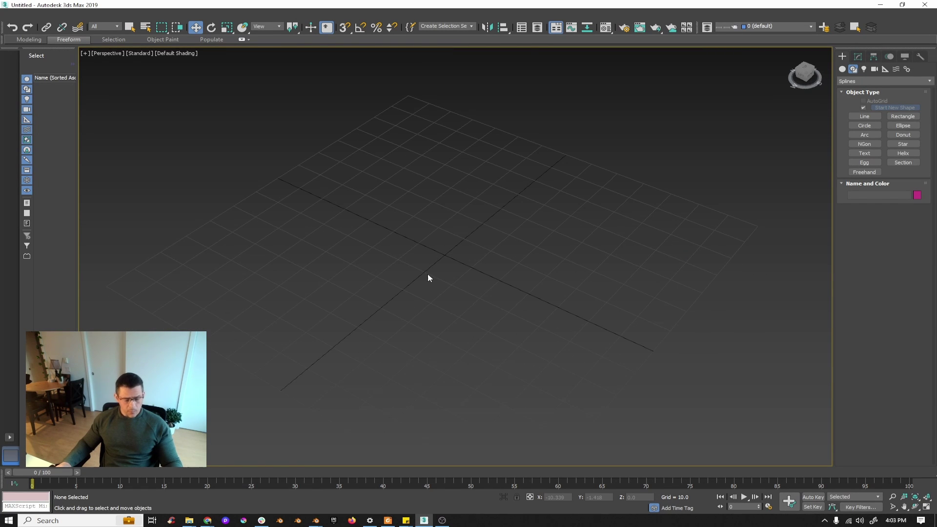
key("t")
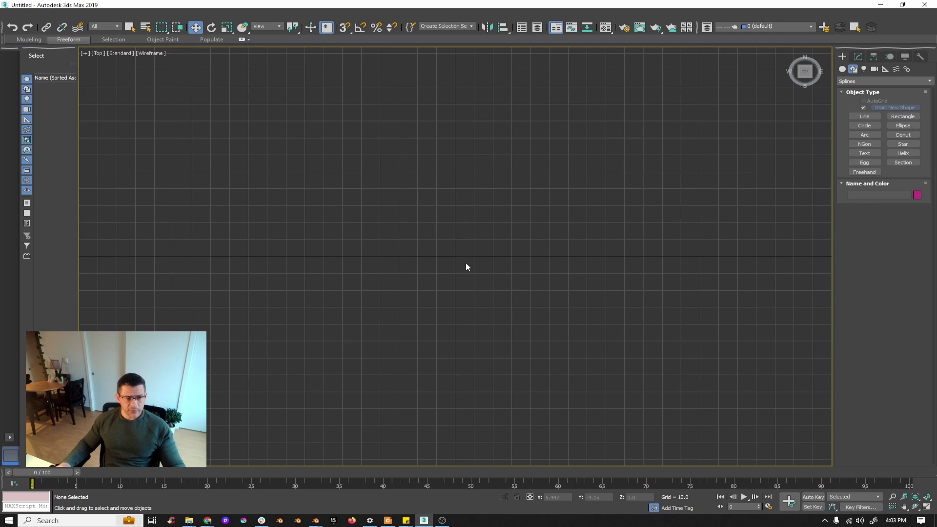
scroll(466, 267, "up", 2)
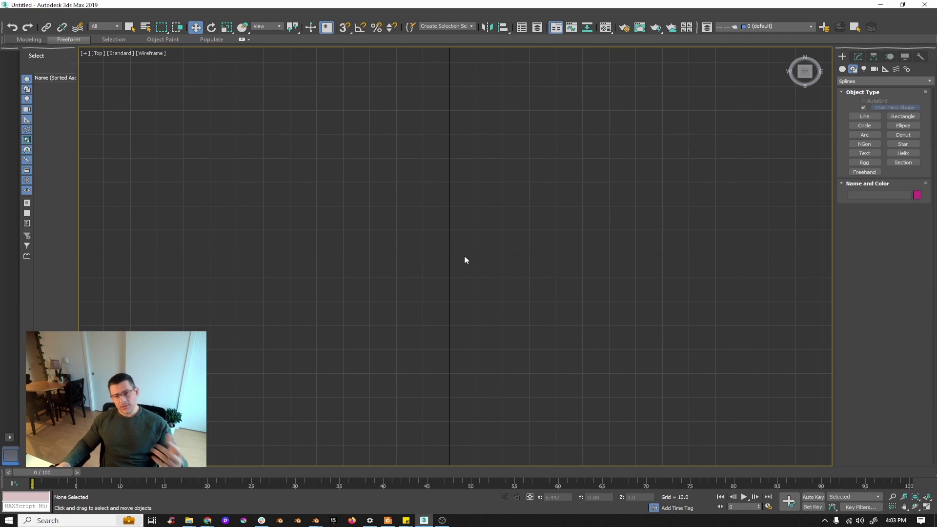
Step: Arm the Line spline tool from Create > Shapes > Splines
left_click(843, 69)
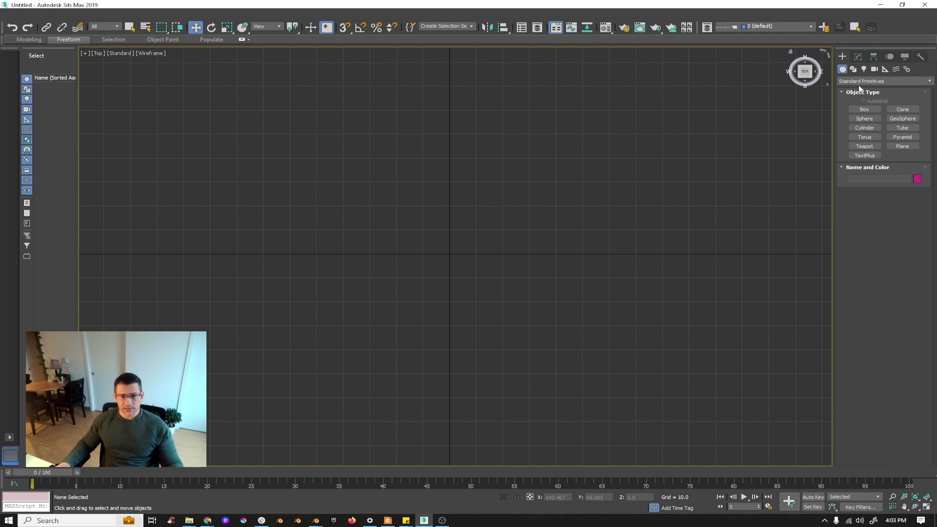
left_click(856, 68)
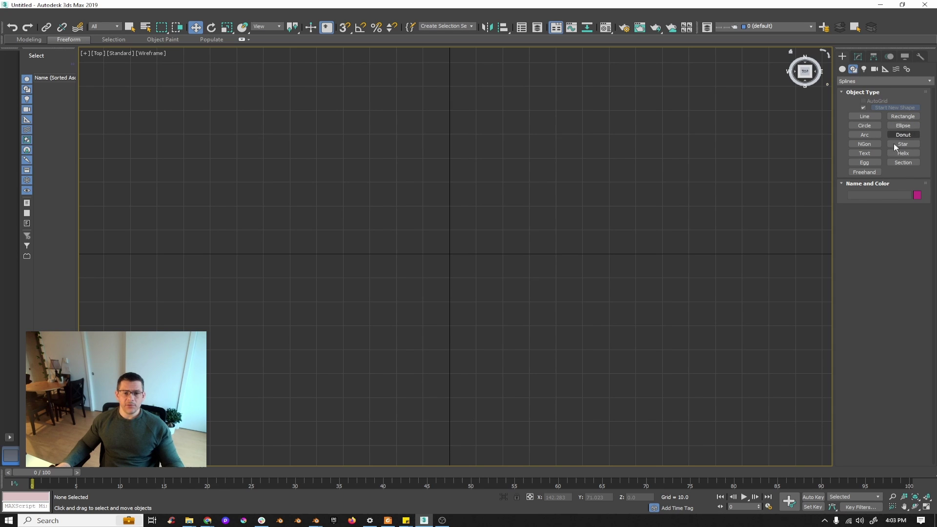
left_click(870, 118)
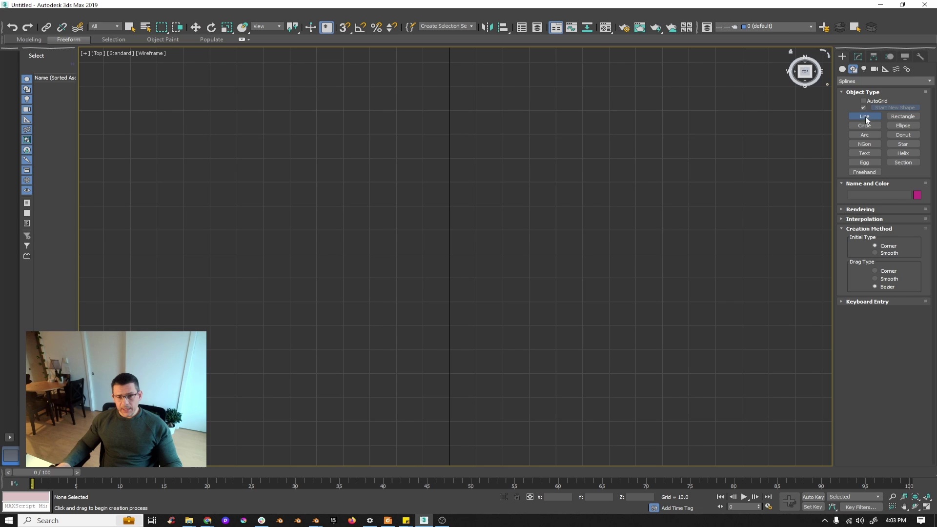
Step: Place the first curved Bezier vertices of Line001 from the left, across the bottom, up the right and to the top
left_click(243, 324)
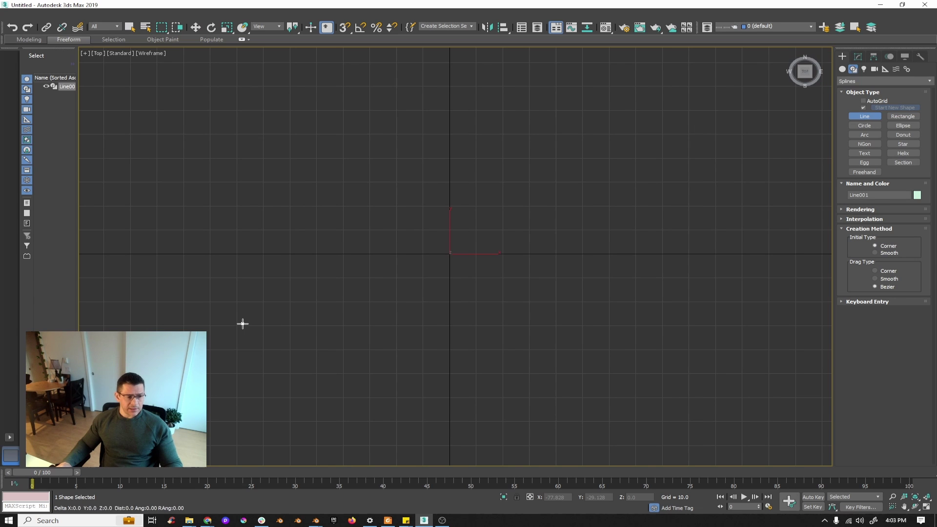
left_click_drag(291, 221, 340, 190)
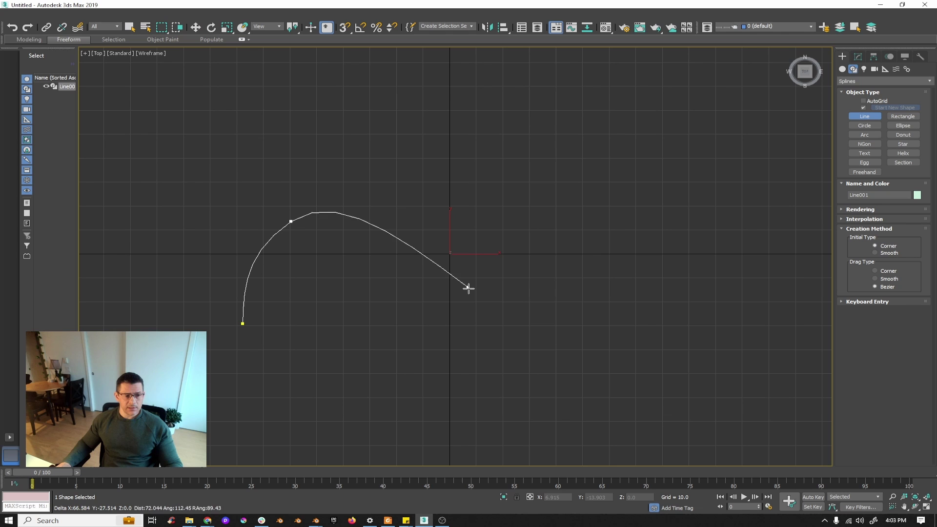
left_click_drag(472, 296, 584, 281)
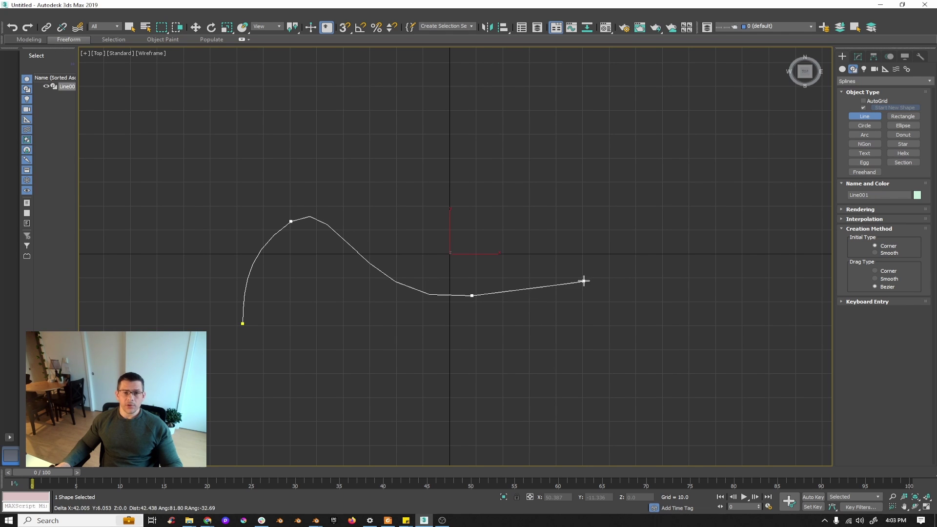
left_click_drag(605, 205, 556, 128)
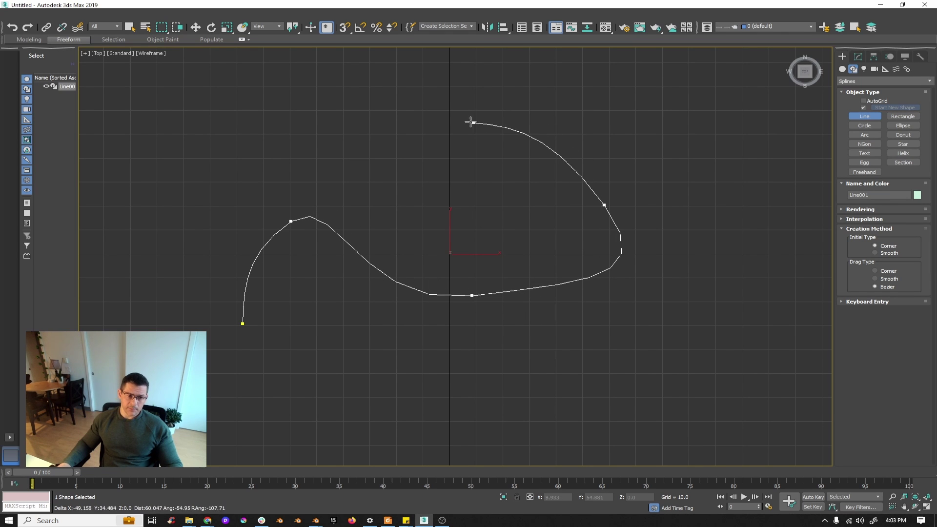
left_click_drag(436, 119, 382, 126)
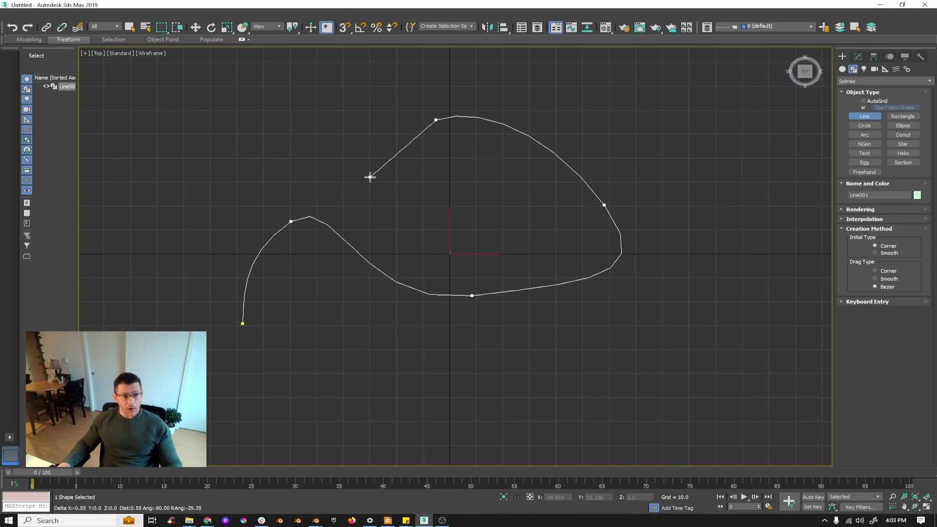
right_click(420, 117)
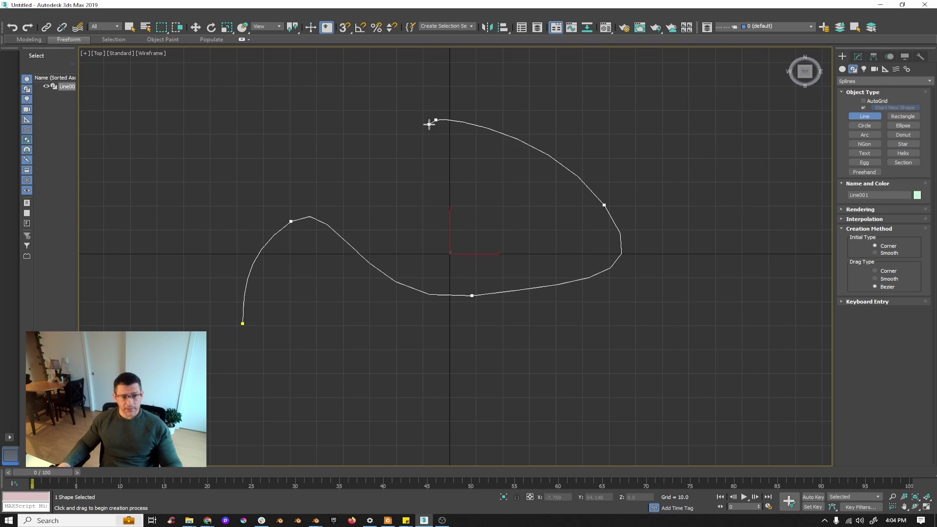
Step: Continue the line along the top and down the left side, ending on the start vertex
left_click_drag(429, 124, 392, 144)
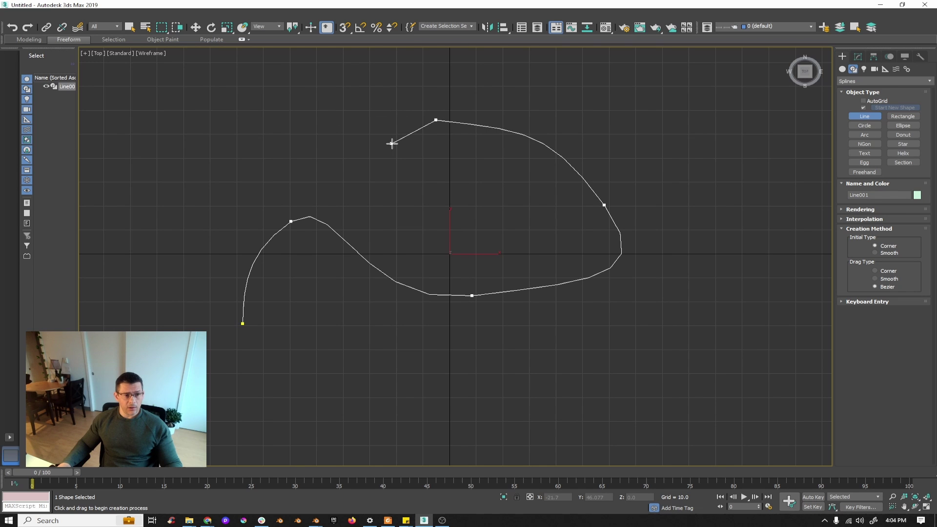
left_click_drag(463, 73, 429, 72)
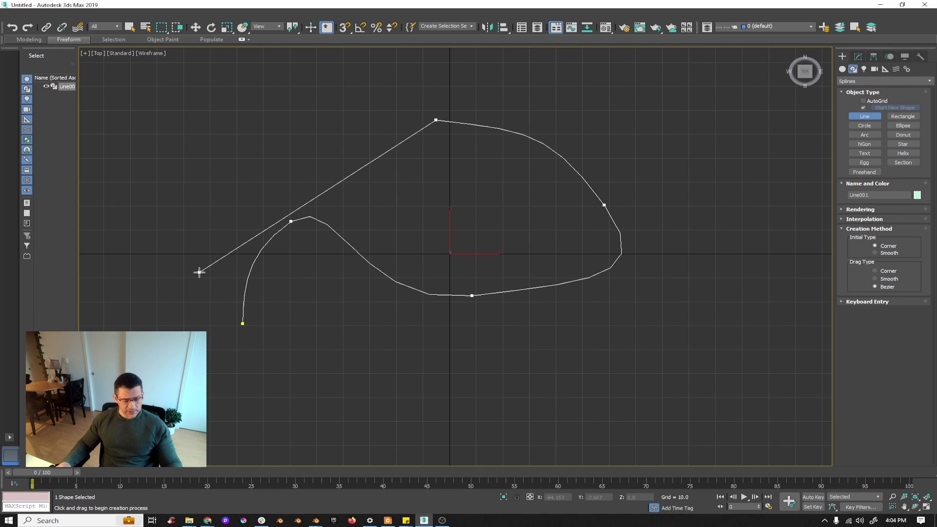
mouse_move(236, 174)
left_mouse_down()
mouse_move(291, 144)
mouse_move(248, 165)
left_mouse_up()
left_click(282, 130)
left_click(143, 126)
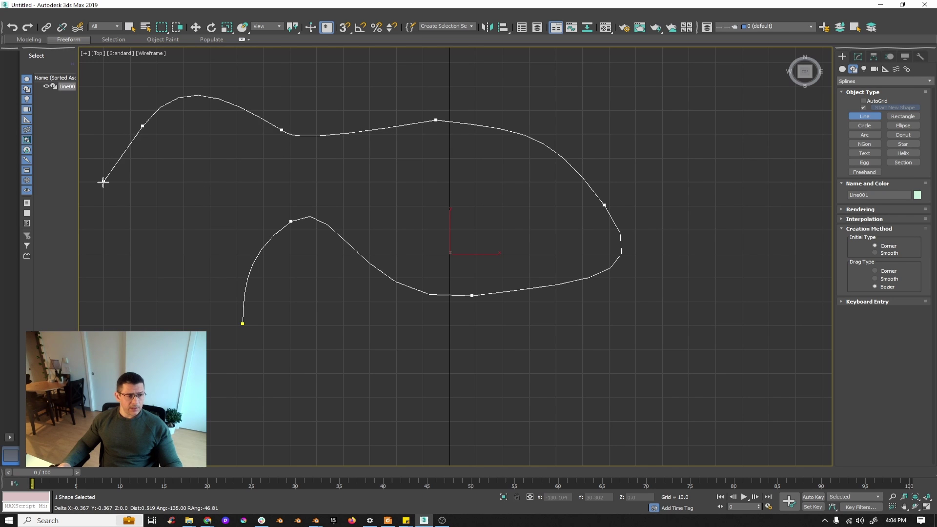
left_click_drag(148, 295, 181, 320)
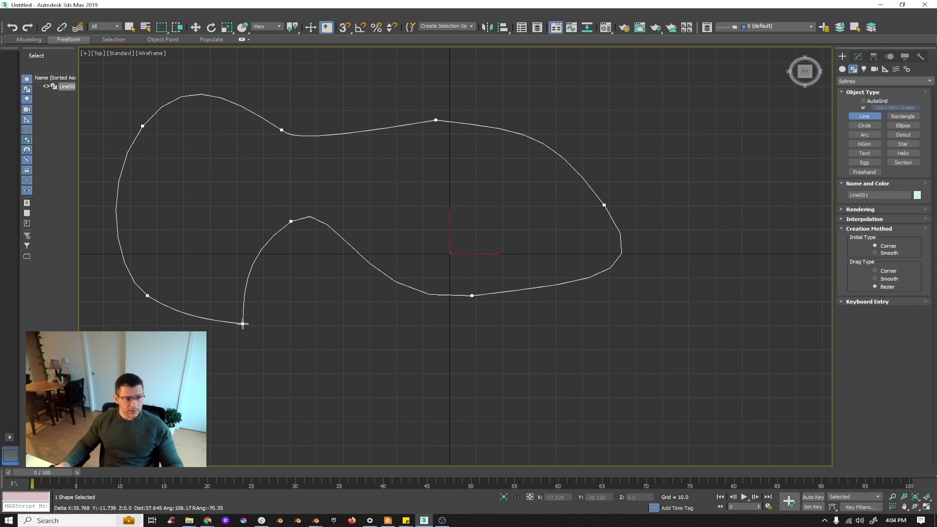
left_click(243, 323)
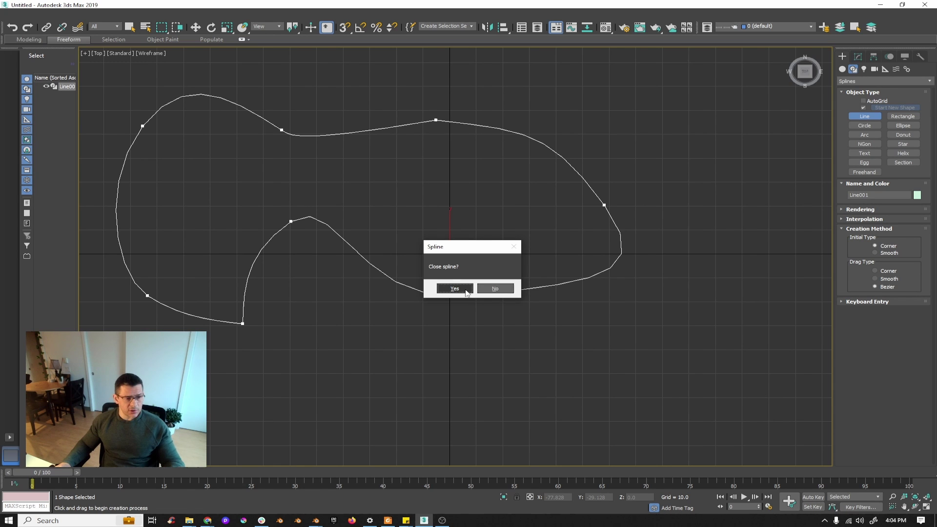
Step: Confirm closing the spline and leave line-drawing mode
left_click(465, 290)
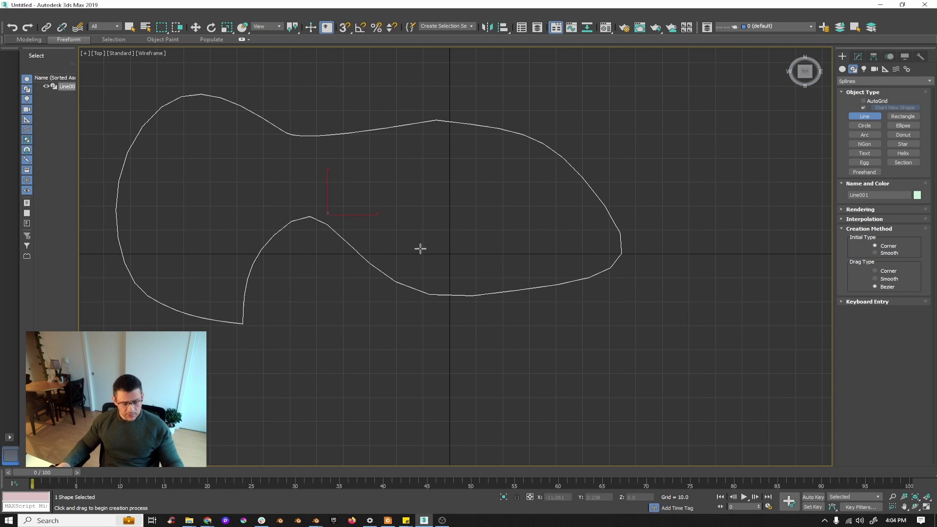
key("w")
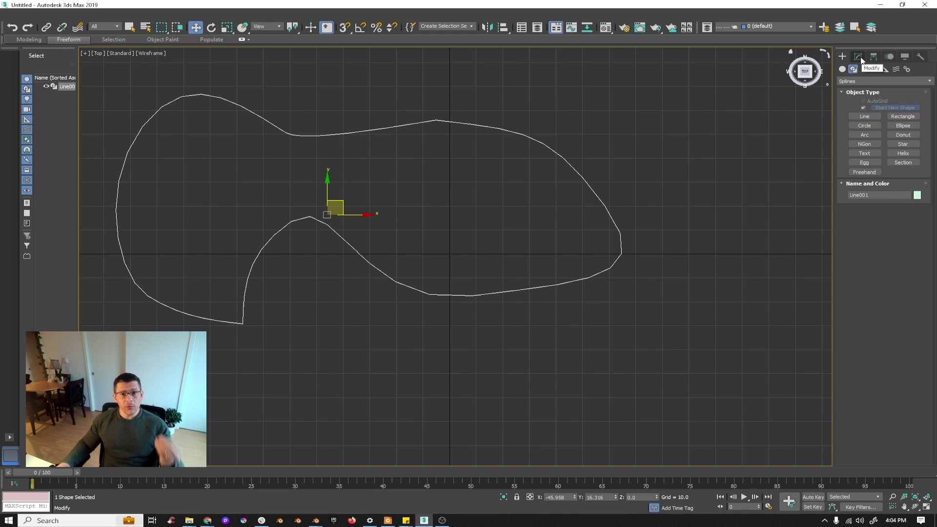
left_click(860, 58)
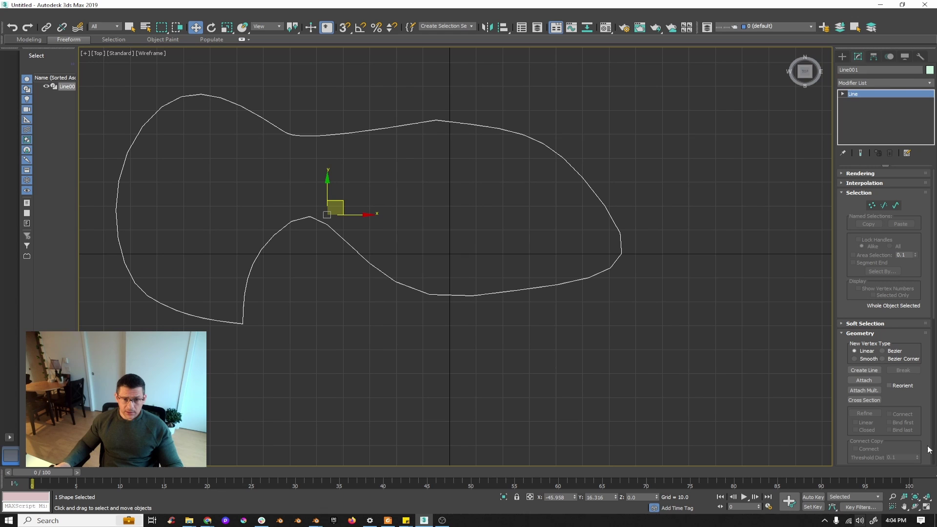
Step: Try the Spline and Segment sub-object levels on Line001, then return to Vertex level
left_click(873, 205)
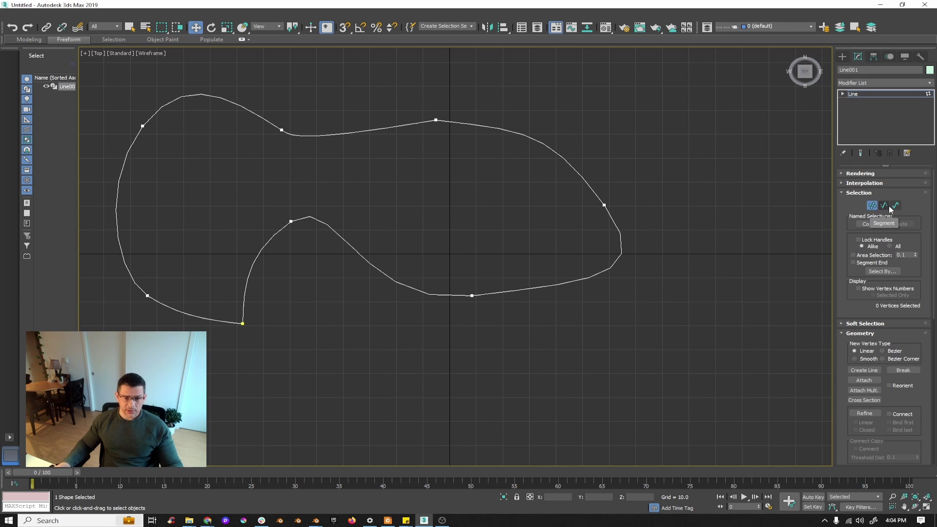
left_click(896, 205)
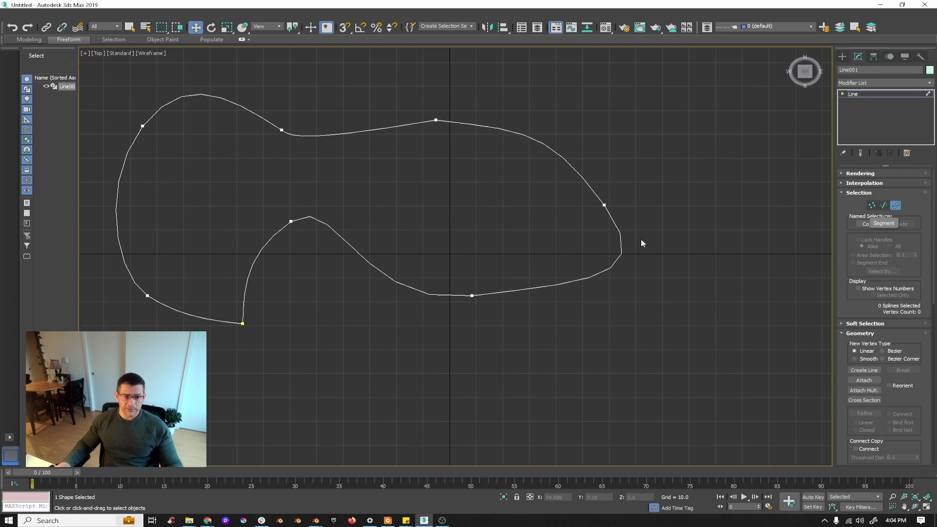
left_click(611, 267)
left_click(885, 206)
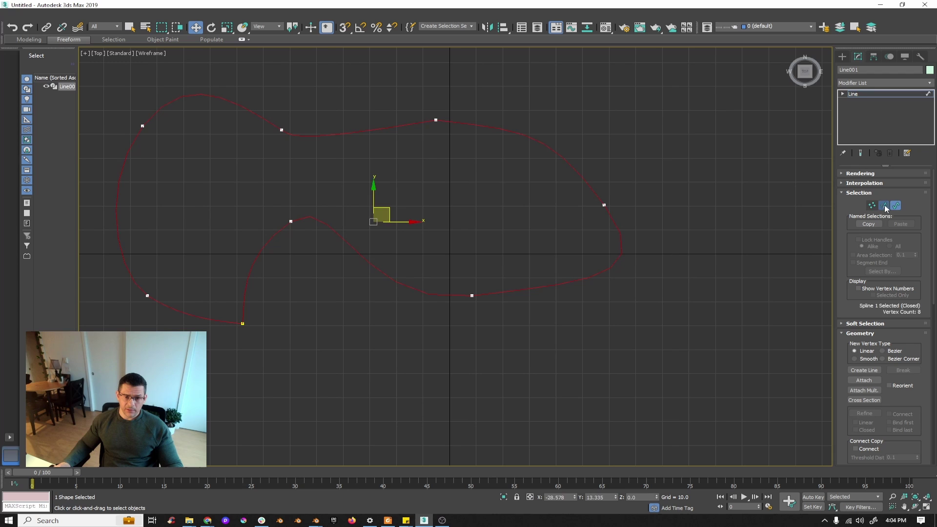
left_click(620, 255)
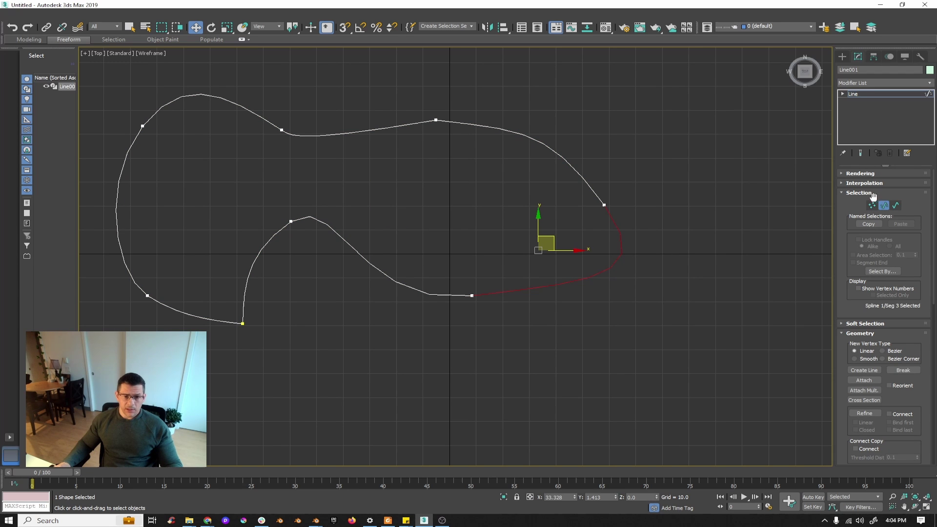
left_click(873, 206)
Step: Adjust the Bezier handles of the bottom and upper inner vertices to reshape the curve
left_click(471, 295)
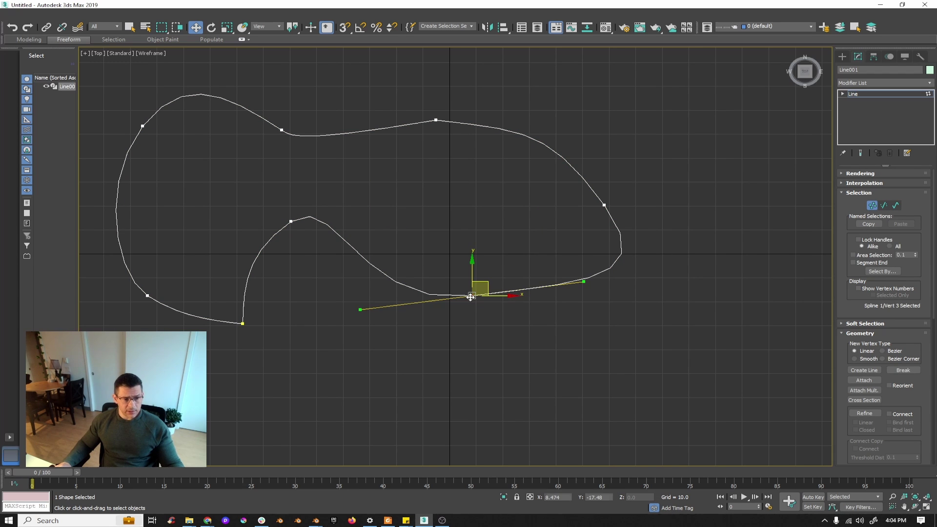
mouse_move(360, 310)
left_mouse_down()
mouse_move(403, 294)
mouse_move(356, 308)
left_mouse_up()
left_click(291, 221)
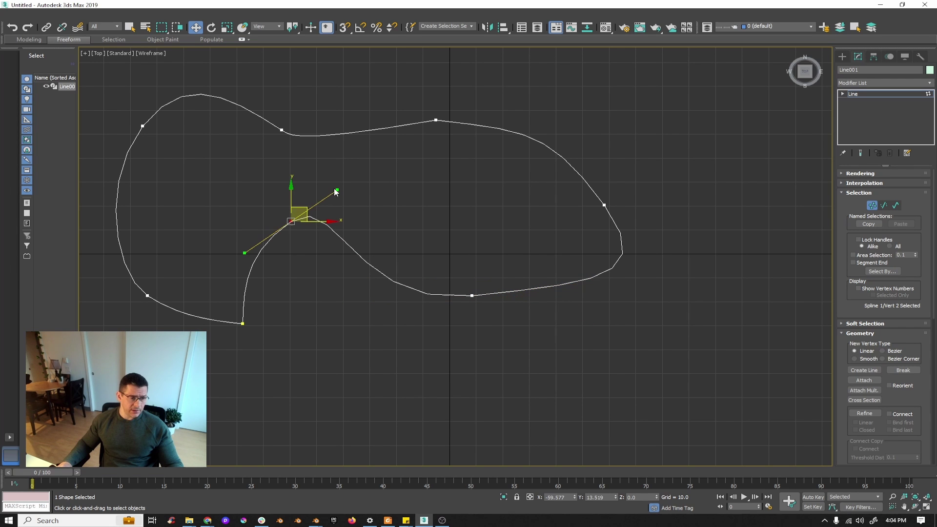
left_click_drag(340, 191, 299, 292)
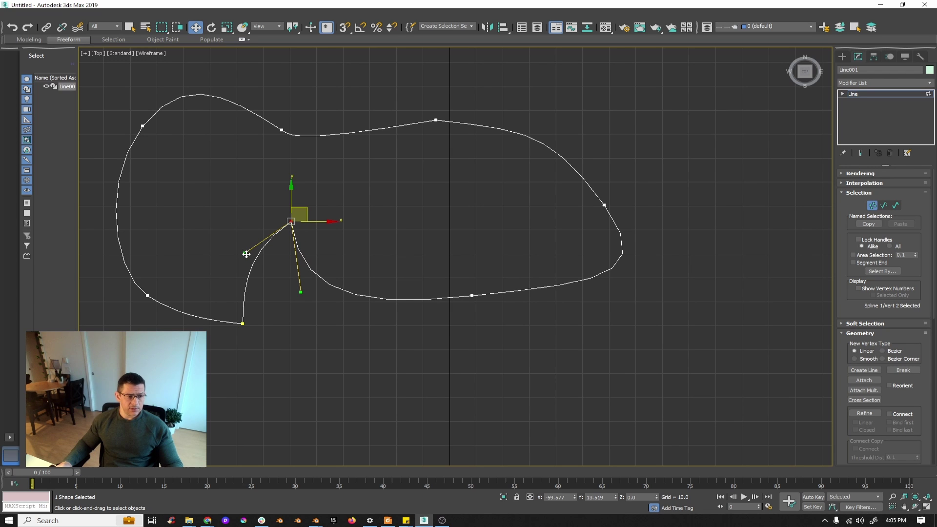
left_click_drag(247, 254, 215, 251)
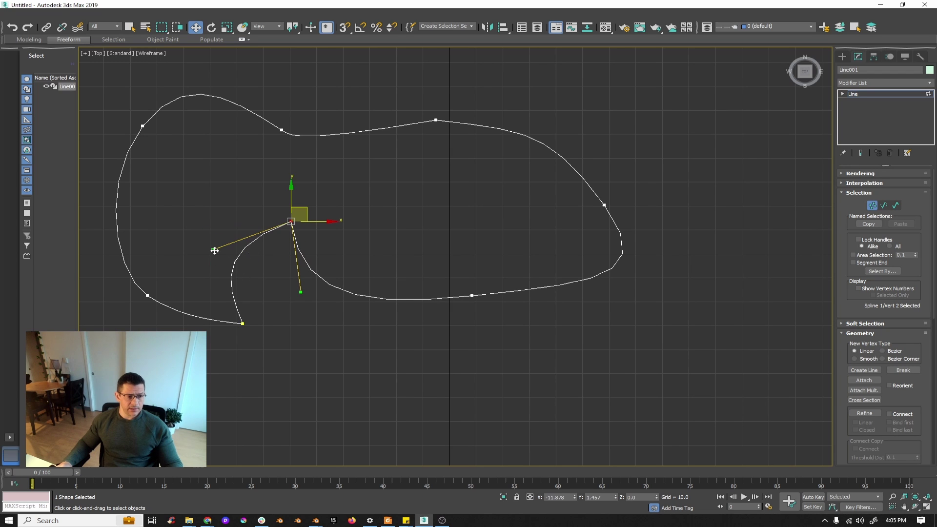
Step: Raise the top vertex, bulge the right side outward, and make the right vertex's handle vertical
left_click_drag(431, 124, 448, 82)
left_click_drag(315, 100, 357, 168)
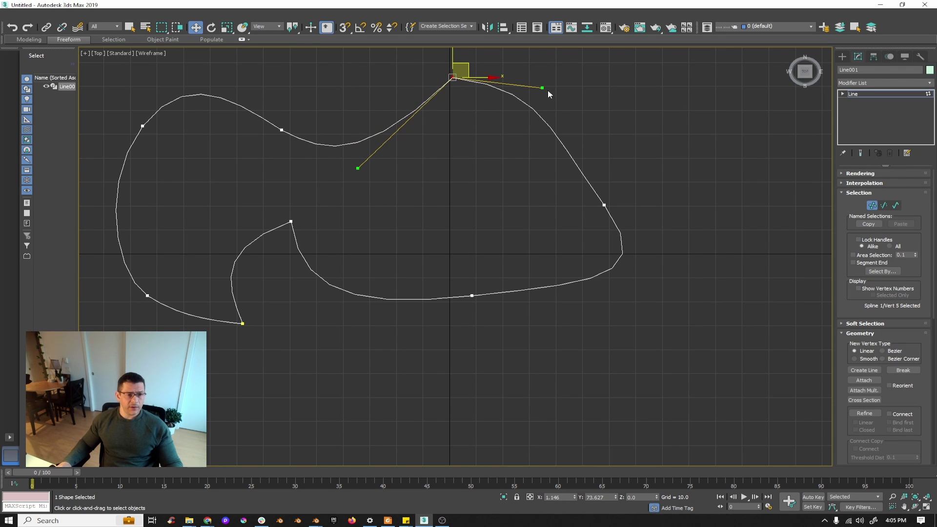
left_click_drag(542, 88, 599, 78)
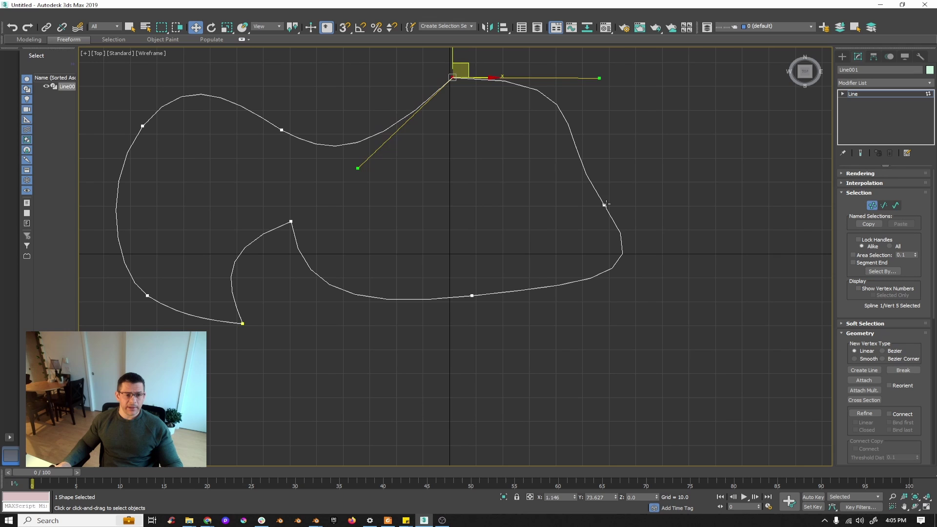
left_click(605, 204)
left_click_drag(551, 129, 599, 137)
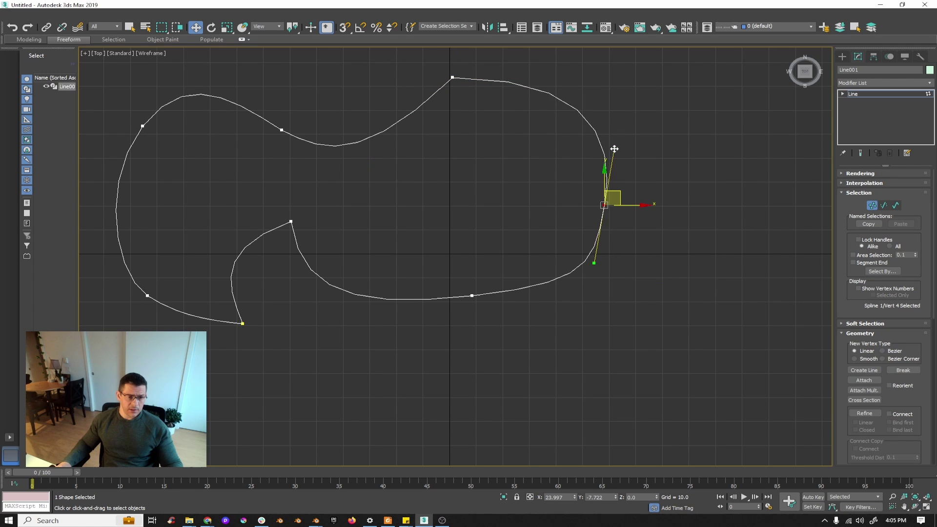
left_click_drag(615, 149, 601, 169)
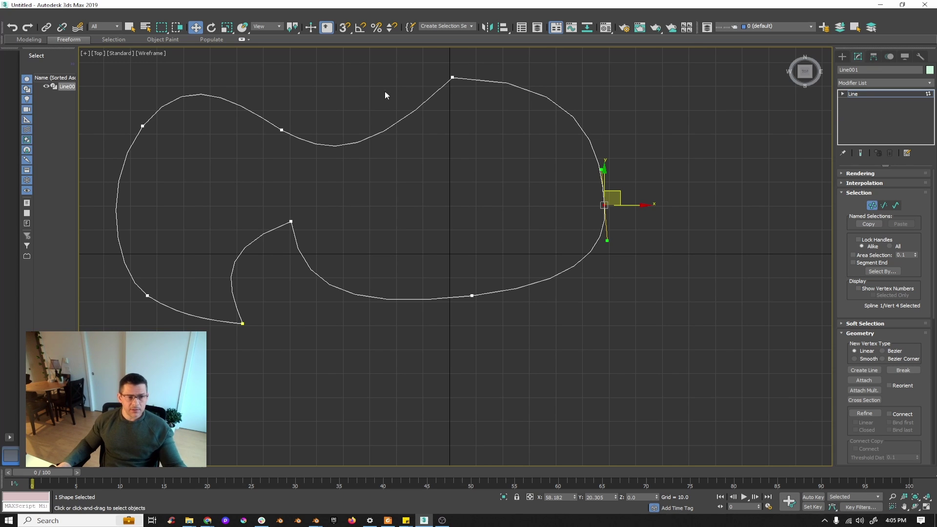
left_click(866, 83)
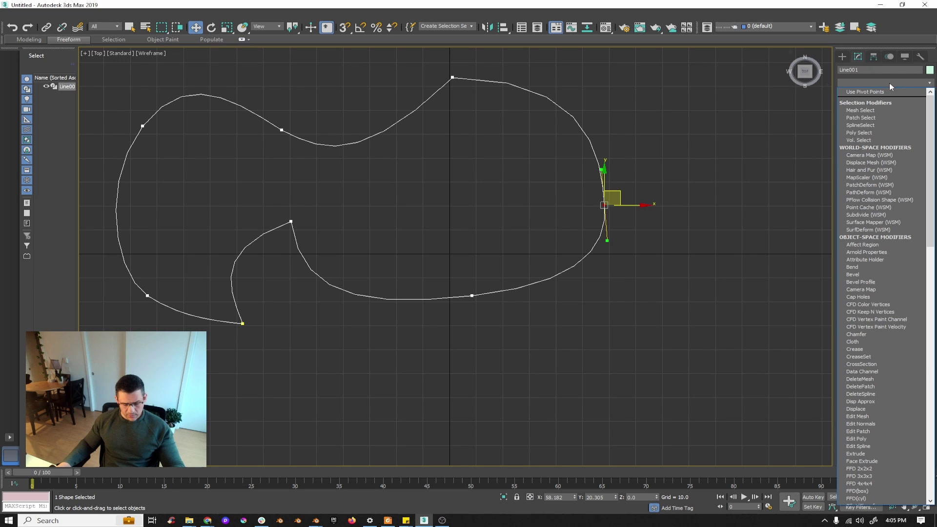
key("e")
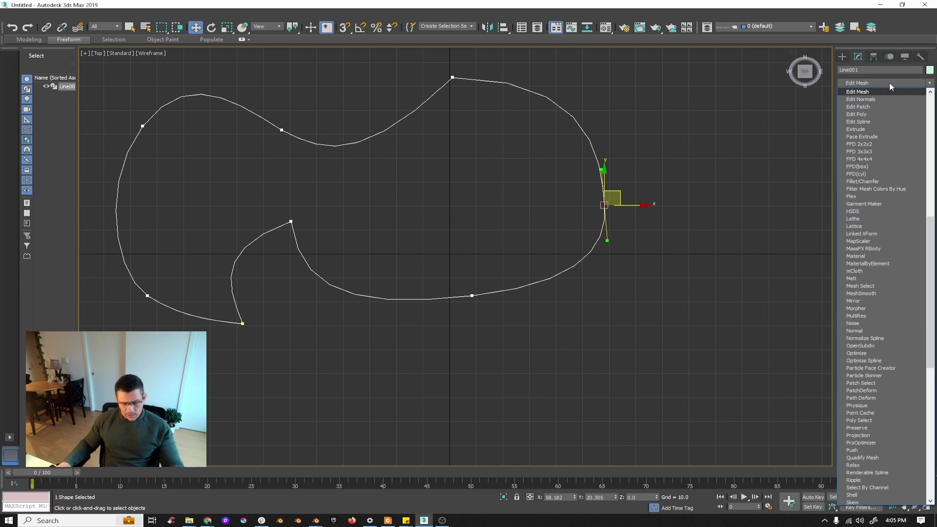
left_click(881, 115)
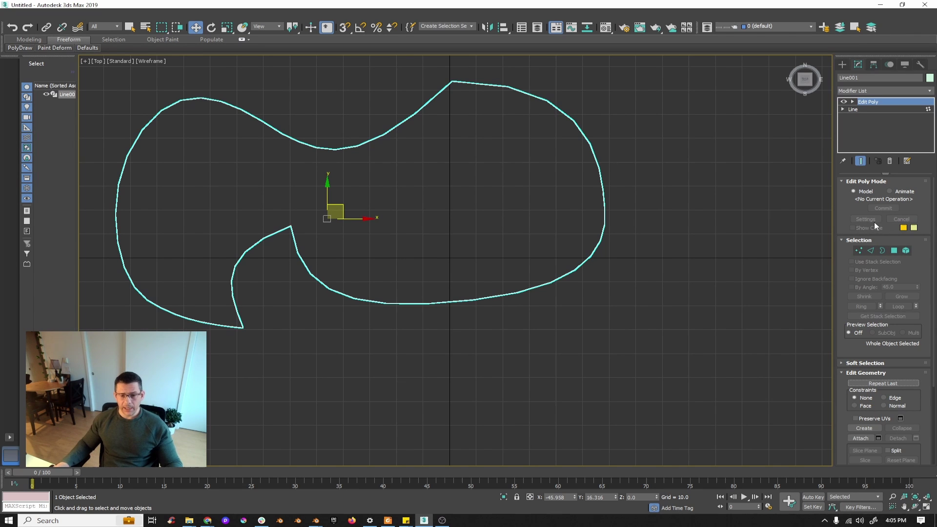
middle_click_drag(433, 207, 527, 257)
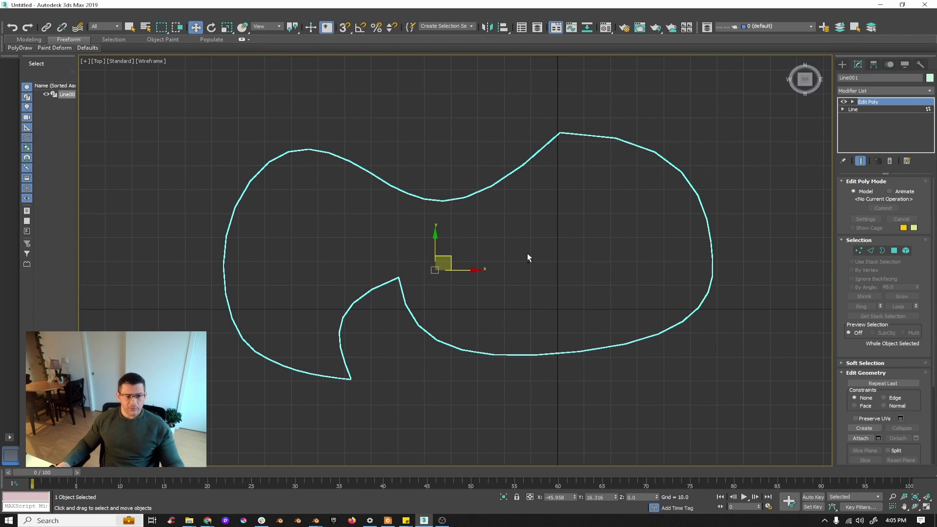
right_click(876, 102)
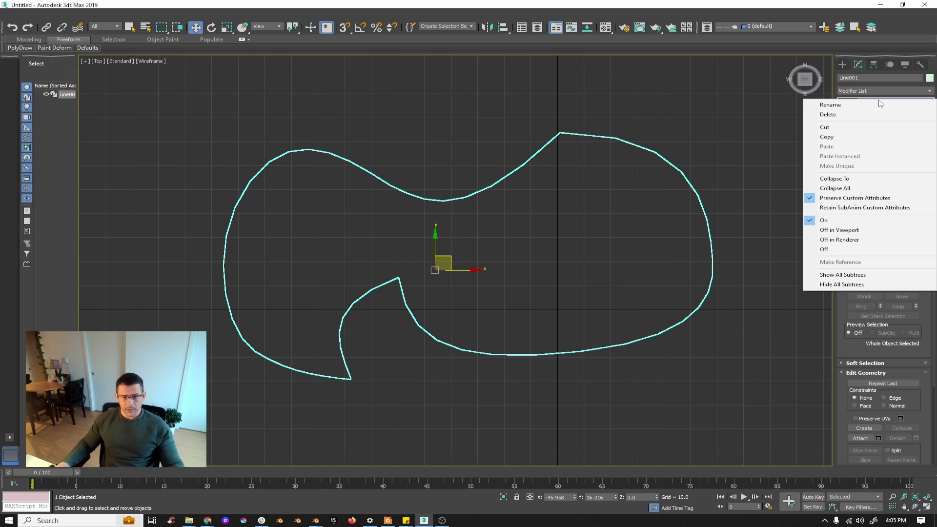
left_click(867, 115)
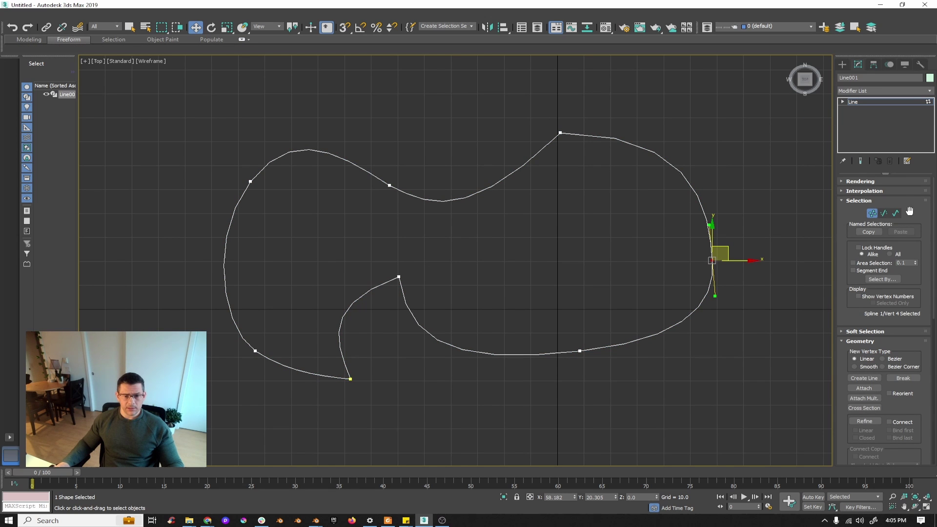
Step: Draw a square right of Line001, a wide rectangle below it, and a radius 102.499 circle on the left
scroll(485, 213, "down", 5)
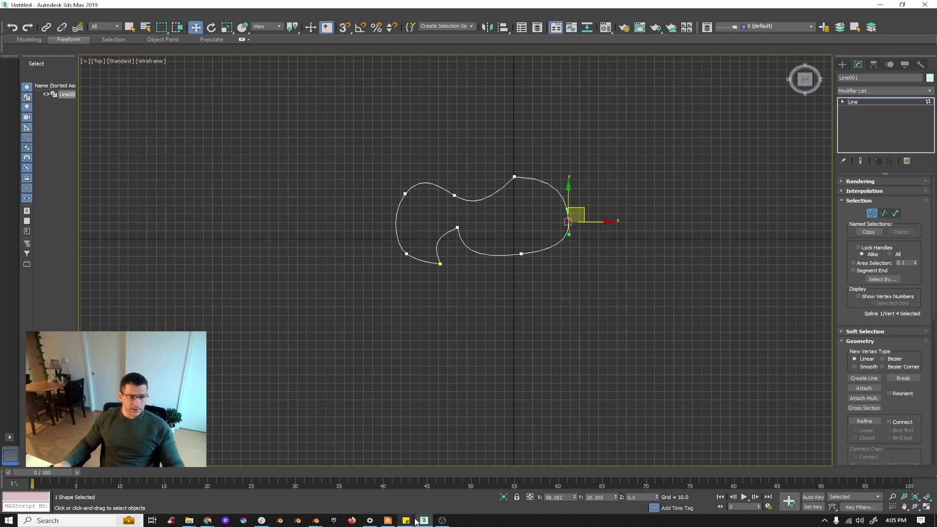
scroll(603, 178, "up", 5)
scroll(752, 116, "down", 3)
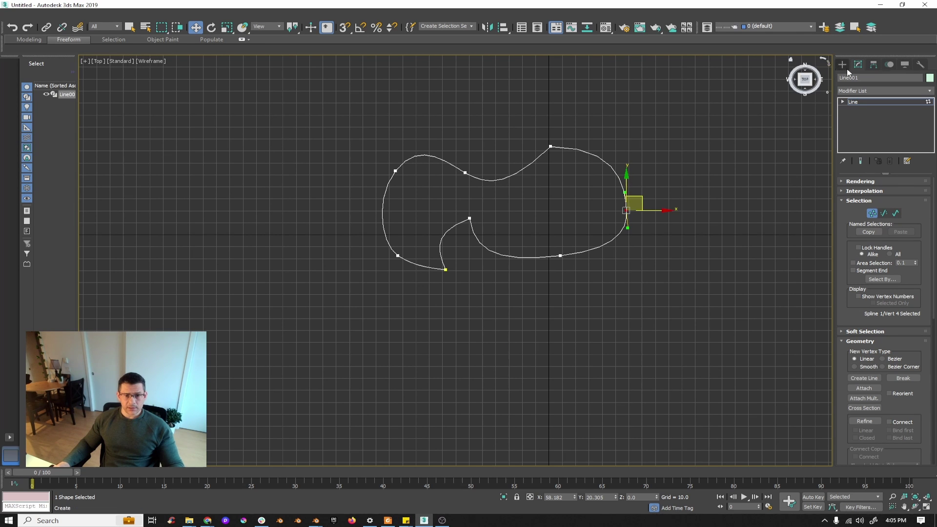
left_click(664, 156)
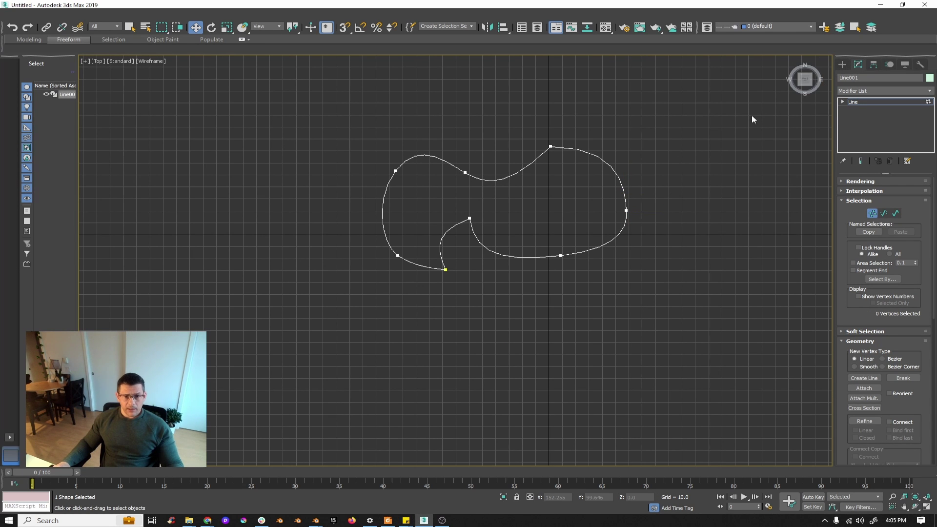
left_click(848, 65)
left_click(903, 124)
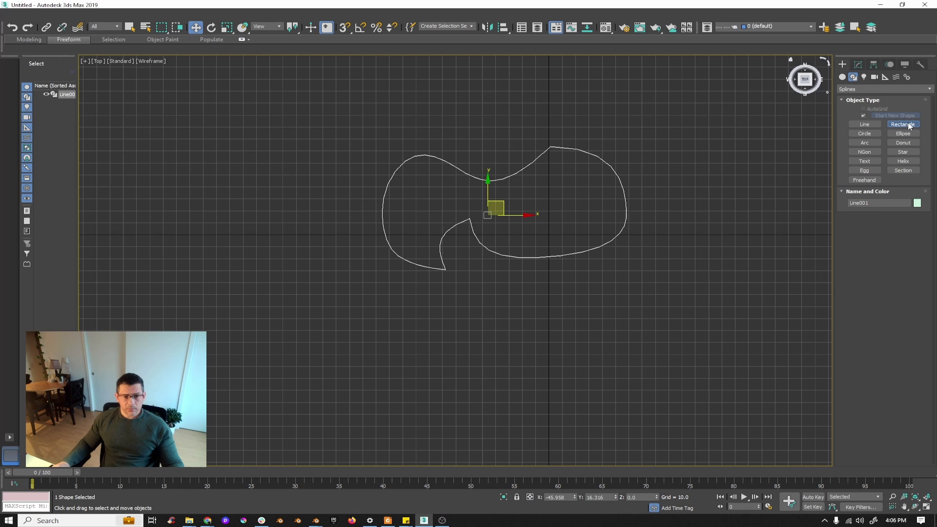
left_click_drag(675, 177, 775, 282)
mouse_move(635, 327)
left_mouse_down()
mouse_move(534, 368)
mouse_move(525, 390)
left_mouse_up()
left_click(865, 134)
left_click_drag(284, 209, 369, 306)
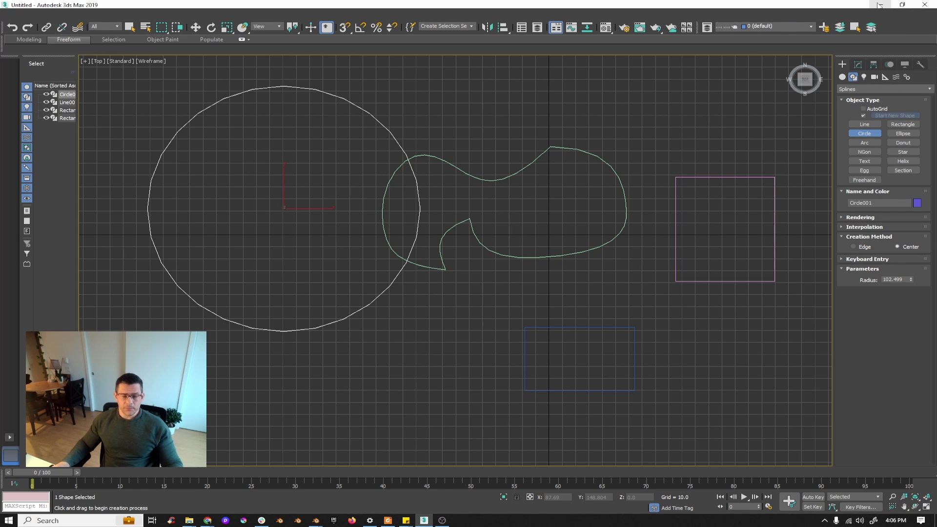
Step: Return to Blender, orbit the view slightly, and show the Shift+A Curve submenu
mouse_move(316, 521)
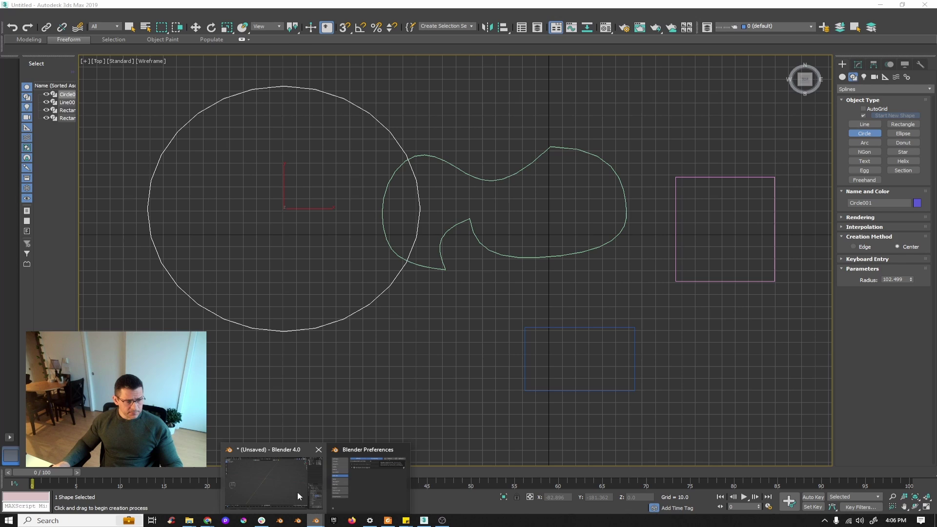
left_click(276, 479)
middle_click_drag(393, 211, 477, 245)
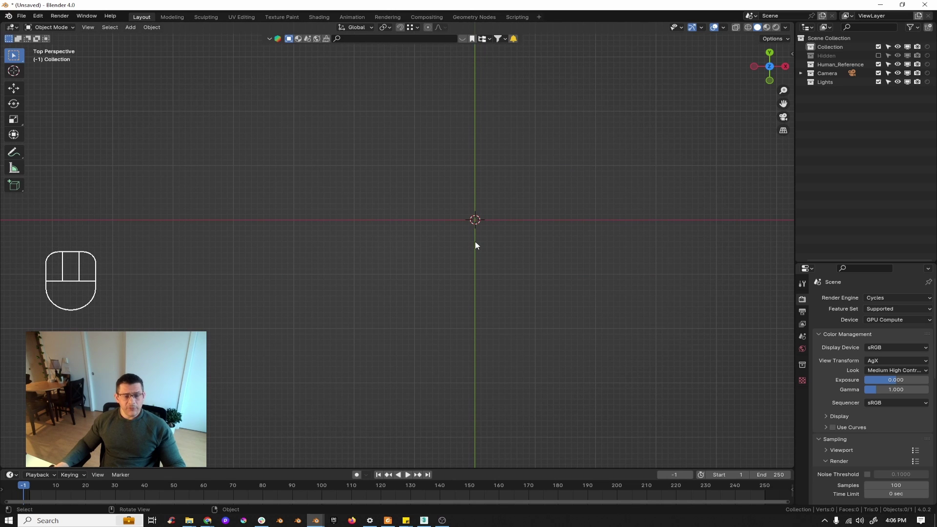
key("shift")
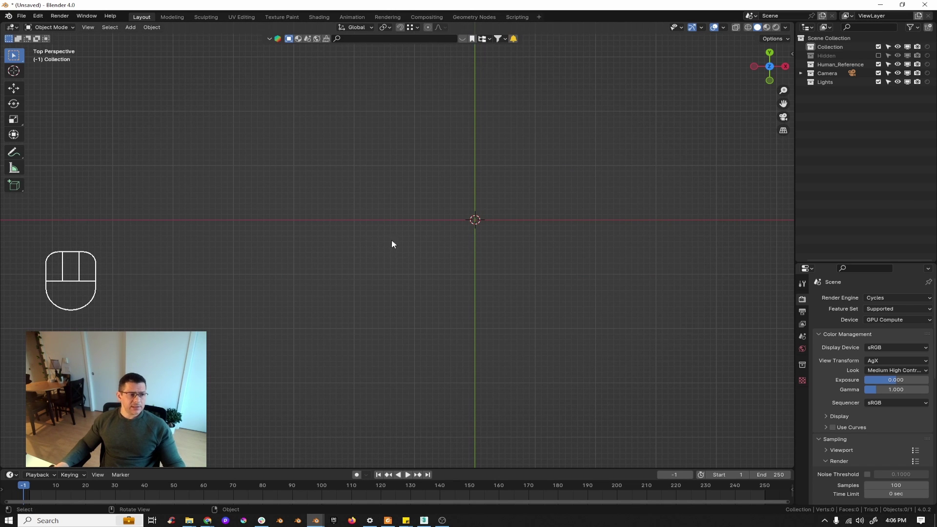
key("shift+a")
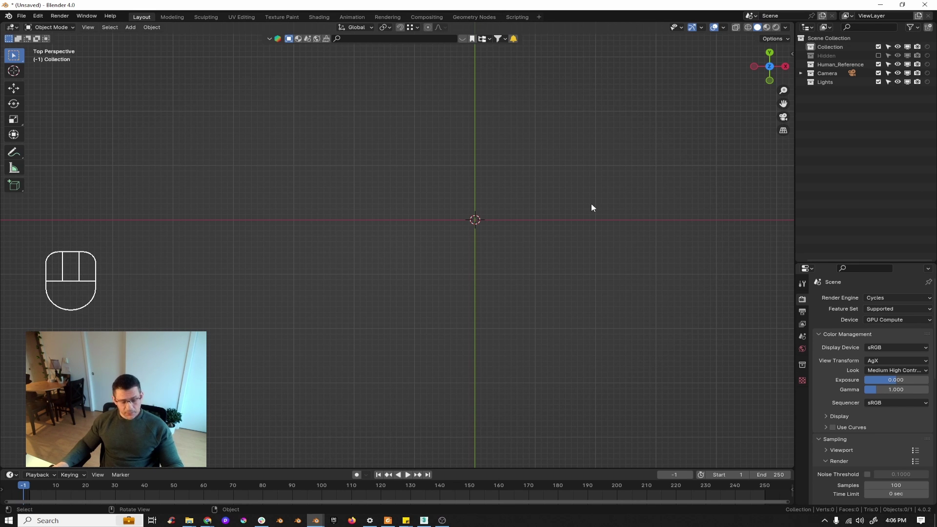
key("shift+a")
mouse_move(590, 204)
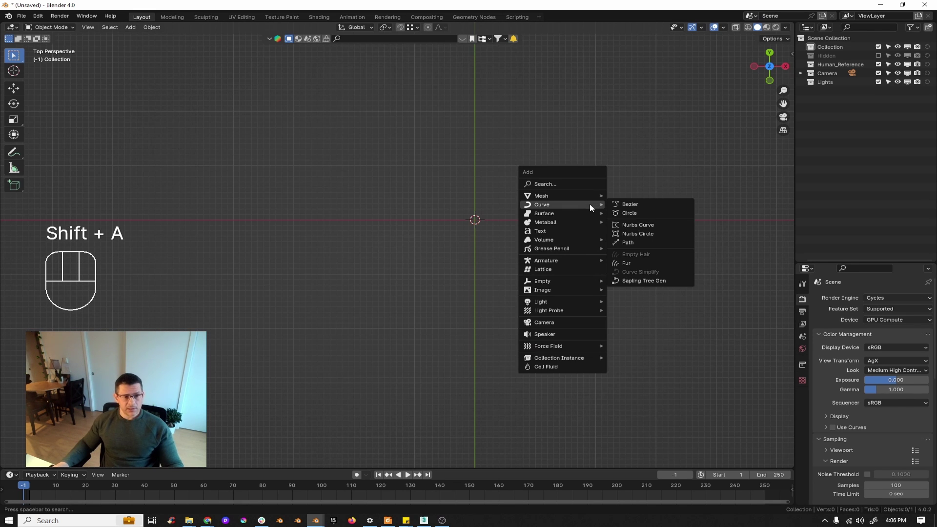
left_click(645, 213)
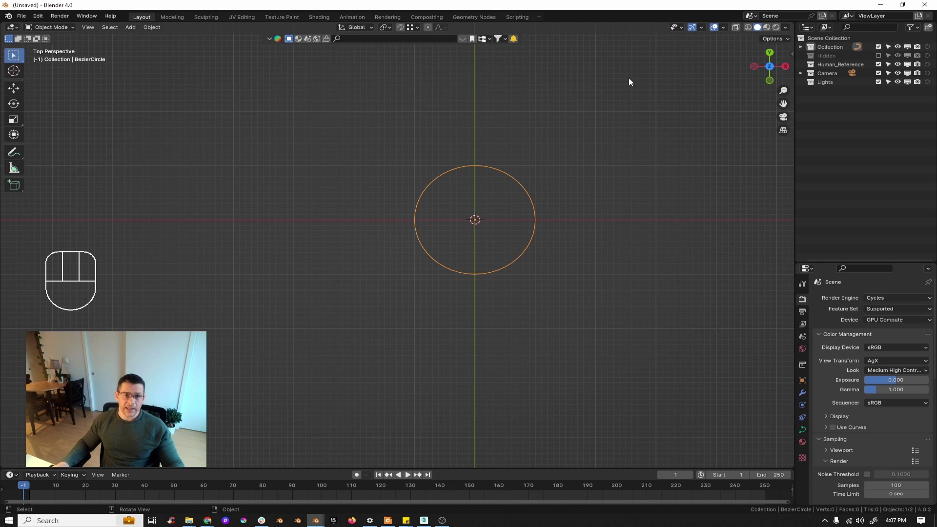
key("ctrl+z")
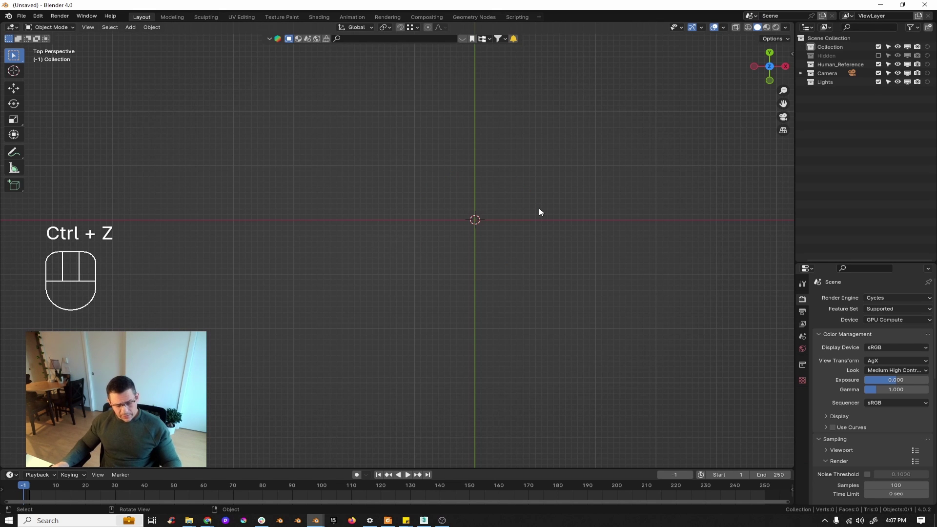
Step: Enable the Add Mesh: Extra Objects and Add Curve: Extra Objects add-ons in Preferences
left_click(38, 16)
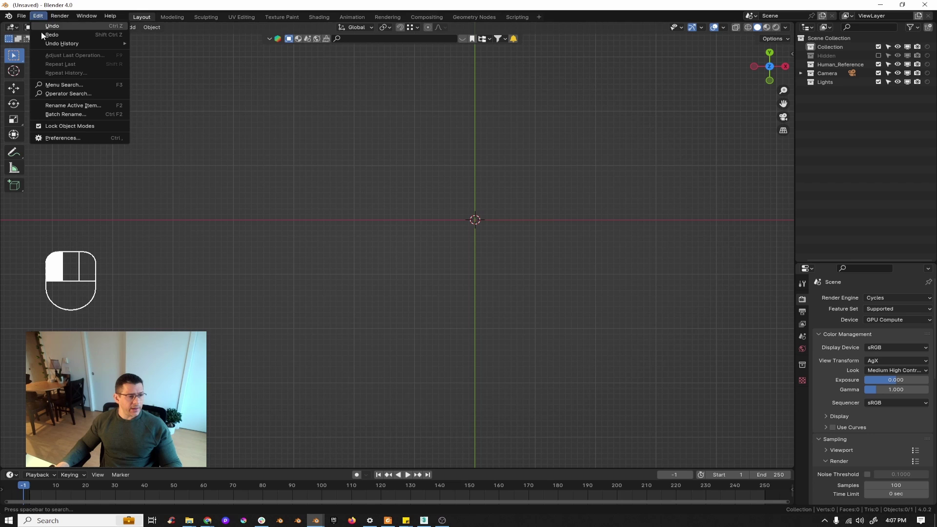
left_click(61, 139)
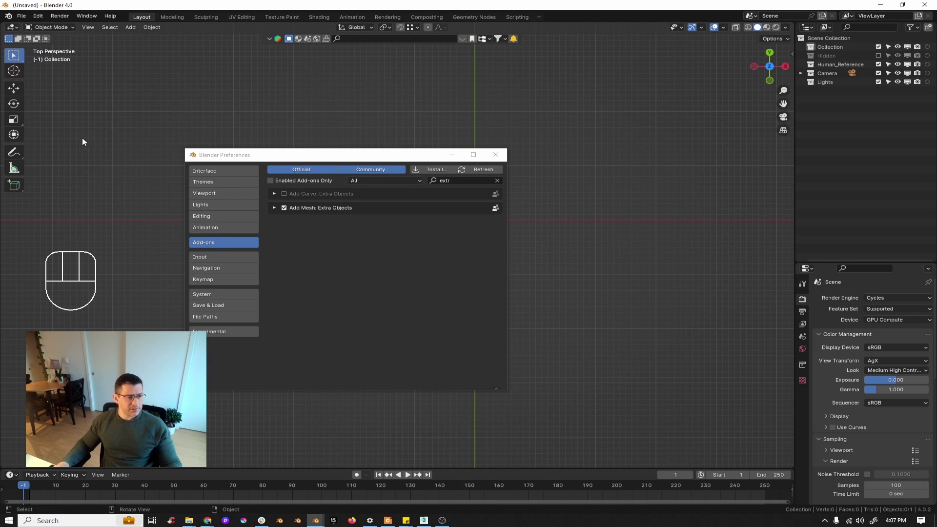
left_click(284, 208)
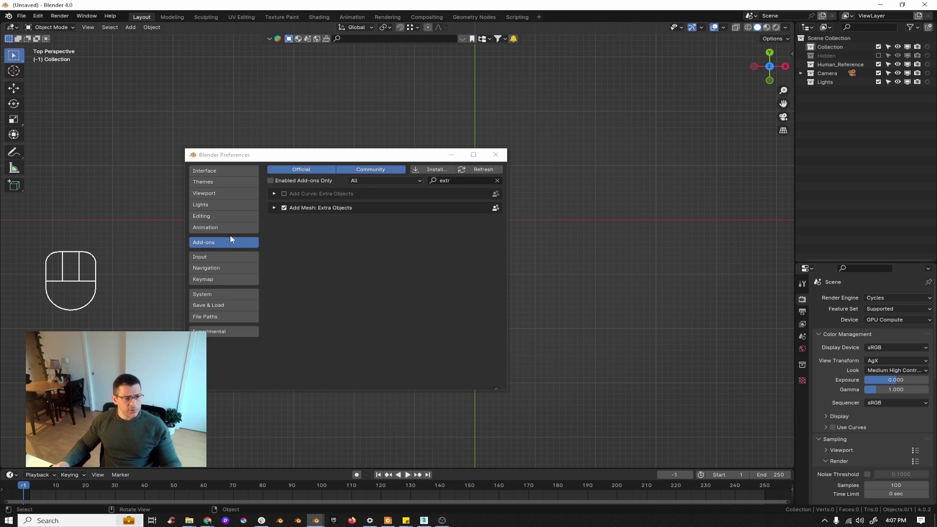
left_click(284, 194)
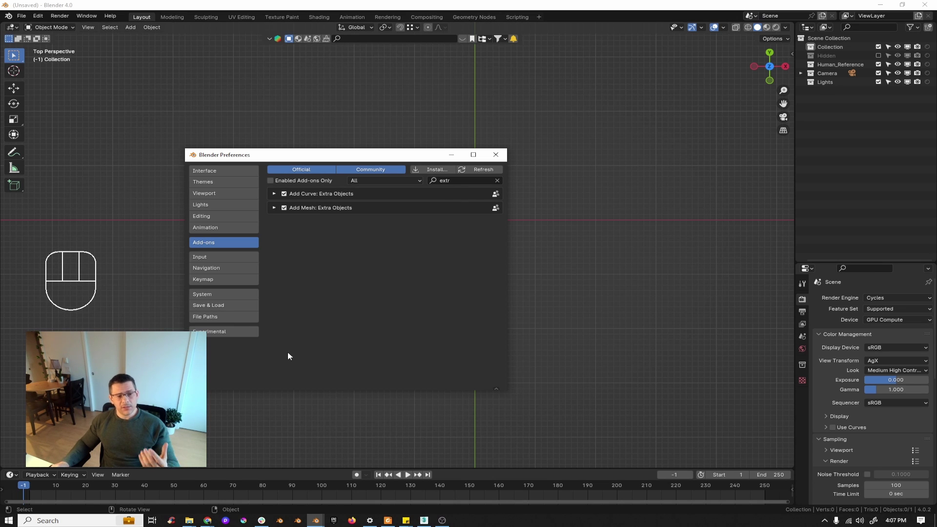
Step: Save the preferences and close the Preferences window
left_click(195, 385)
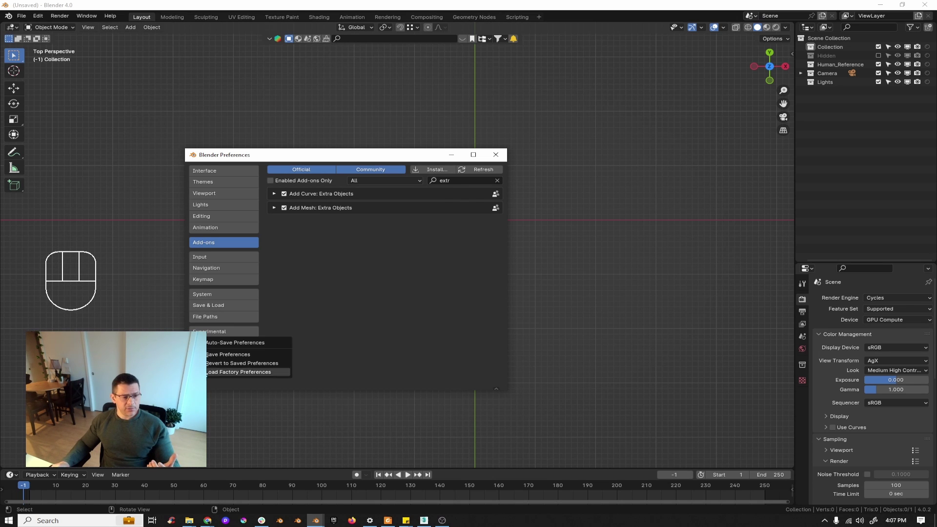
left_click(231, 356)
left_click(496, 155)
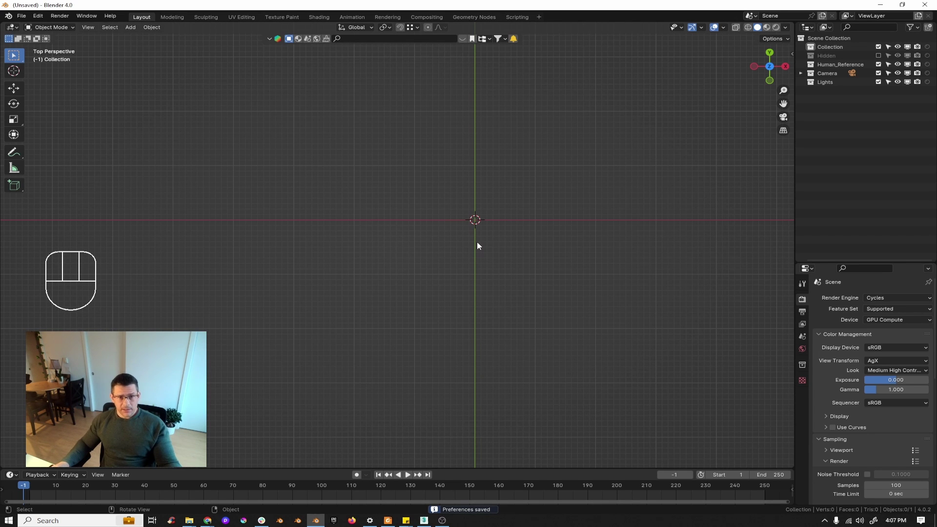
Step: Add a Simple Curve Point object and collapse its settings panel
key("shift+a")
mouse_move(477, 245)
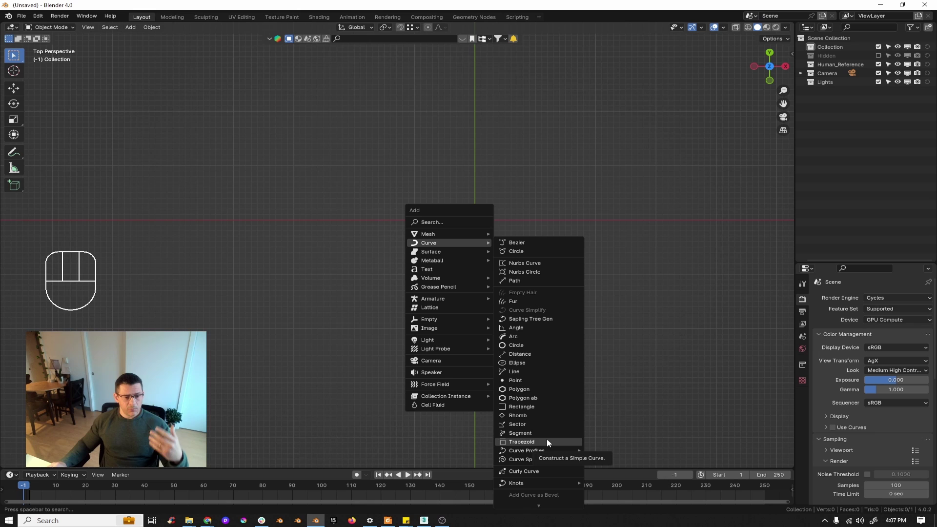
left_click(518, 380)
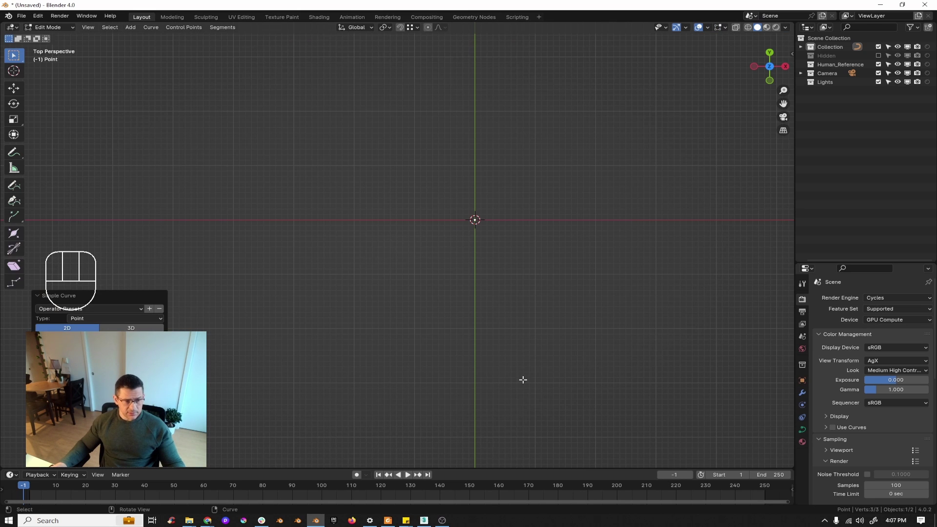
left_click(37, 296)
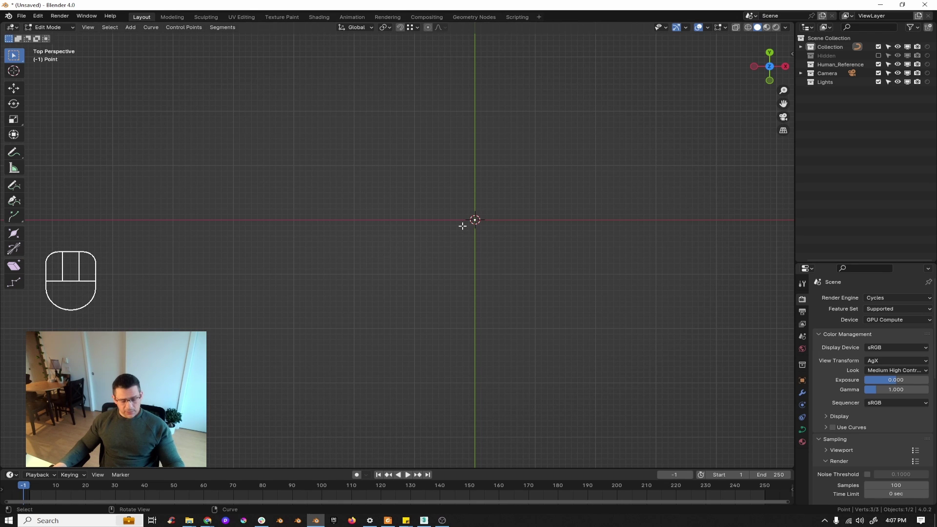
Step: Select all of the curve's points and delete the vertices
key("a")
key("x")
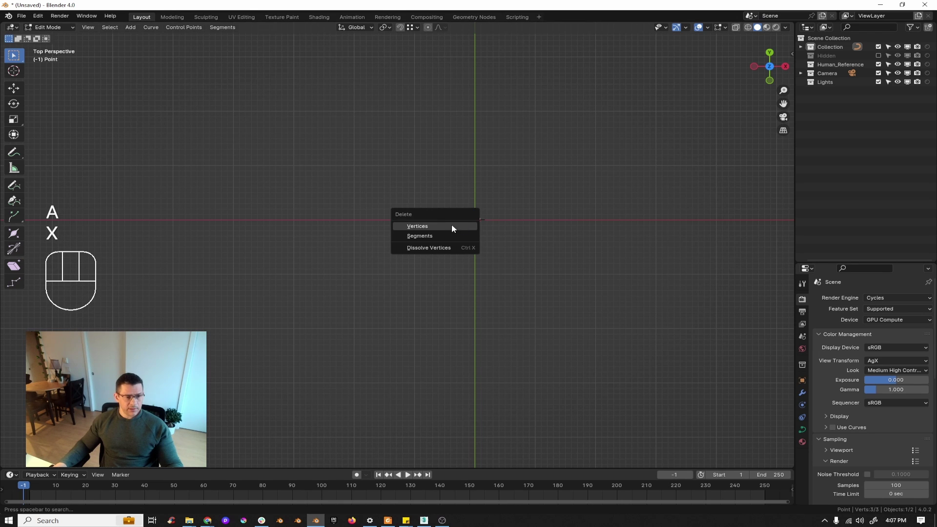
left_click(462, 225)
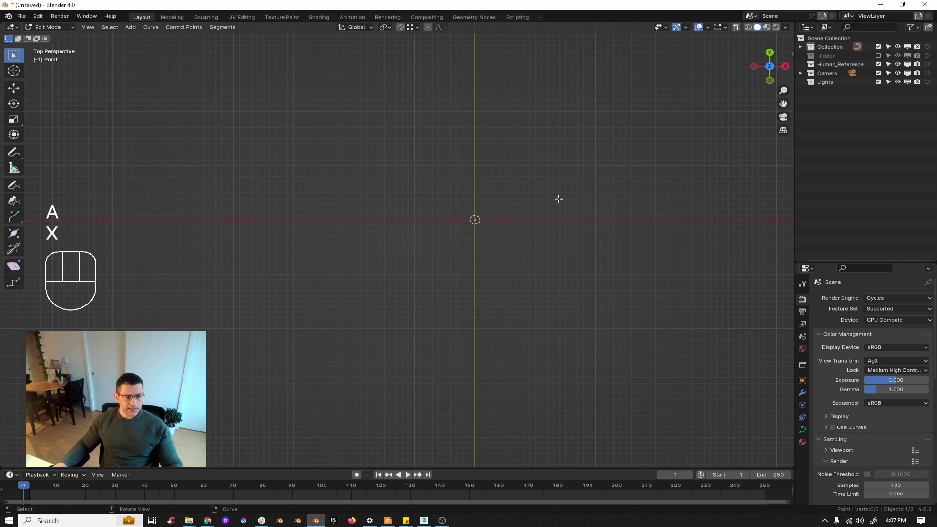
Step: With the Curve Pen, draw a rounded blob-shaped Bezier spline, dragging out handles at each point
left_click(16, 204)
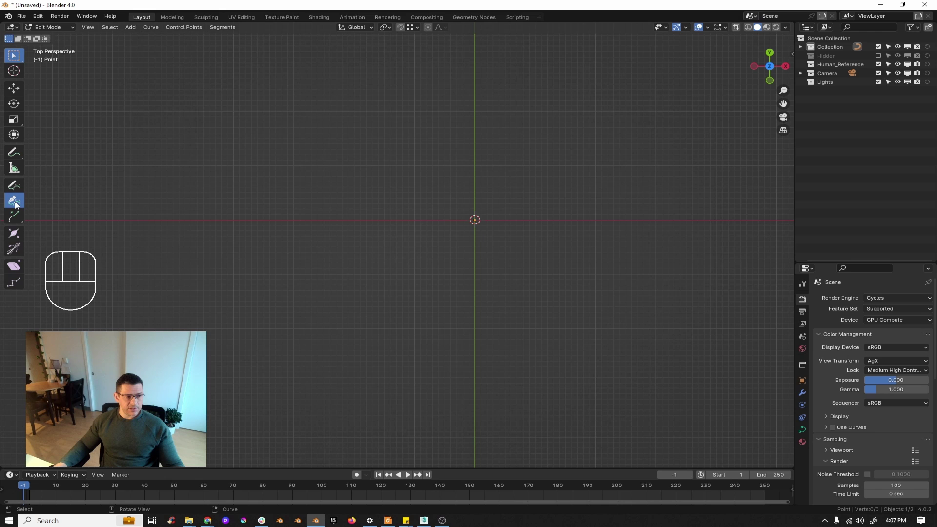
left_click(276, 245)
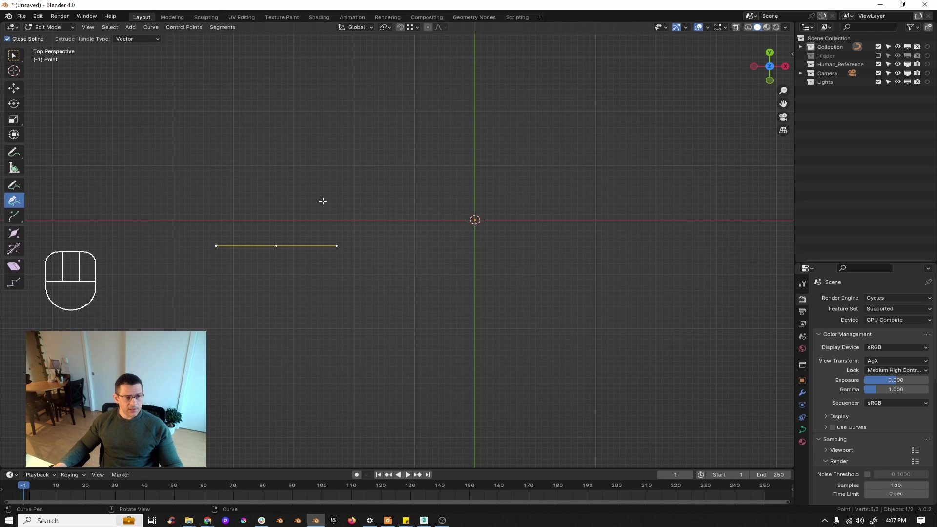
left_click_drag(423, 116, 462, 95)
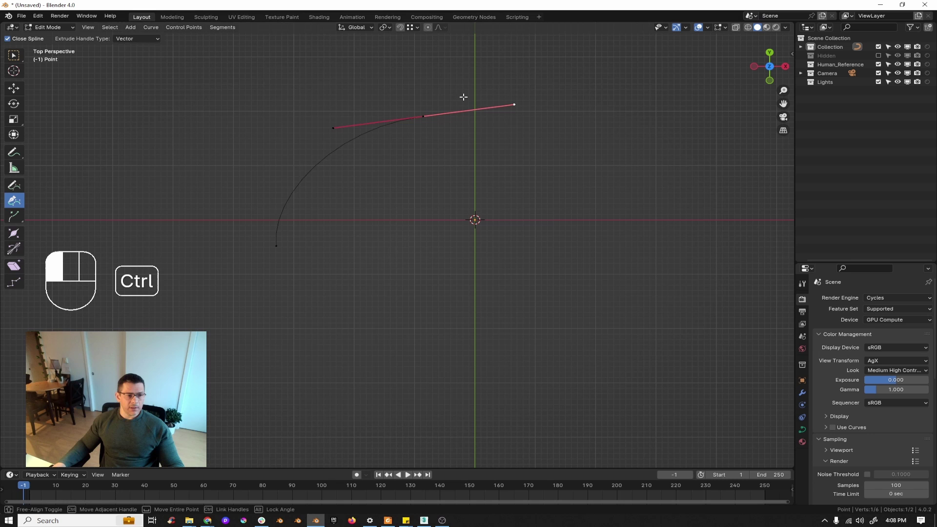
left_click_drag(503, 127, 464, 44, "ctrl")
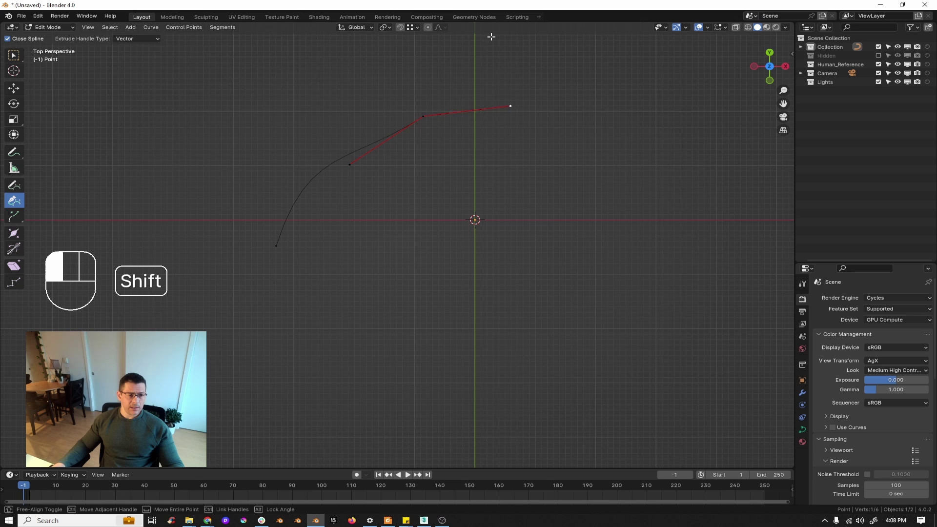
left_click_drag(462, 28, 464, 34, "shift")
left_click_drag(593, 131, 650, 187)
left_click_drag(638, 267, 582, 337)
left_click_drag(477, 340, 251, 314)
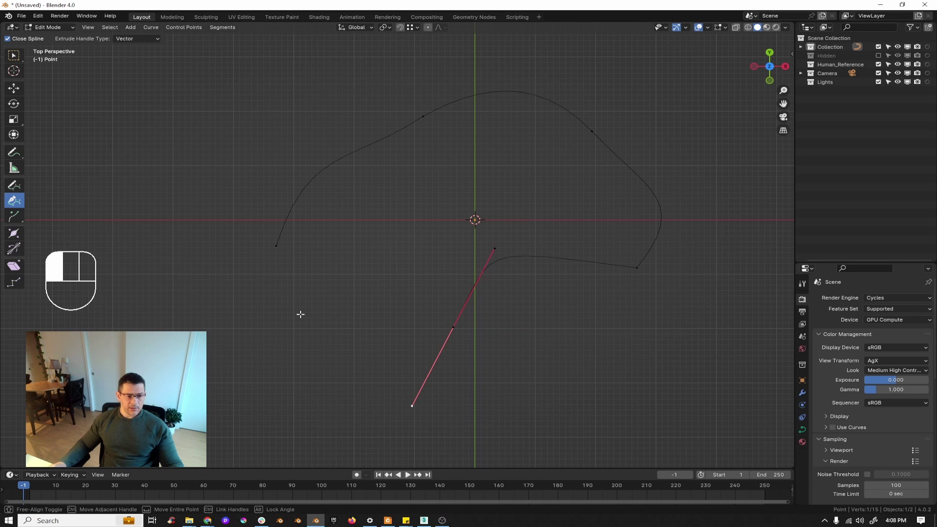
left_click_drag(300, 315, 380, 296, "ctrl")
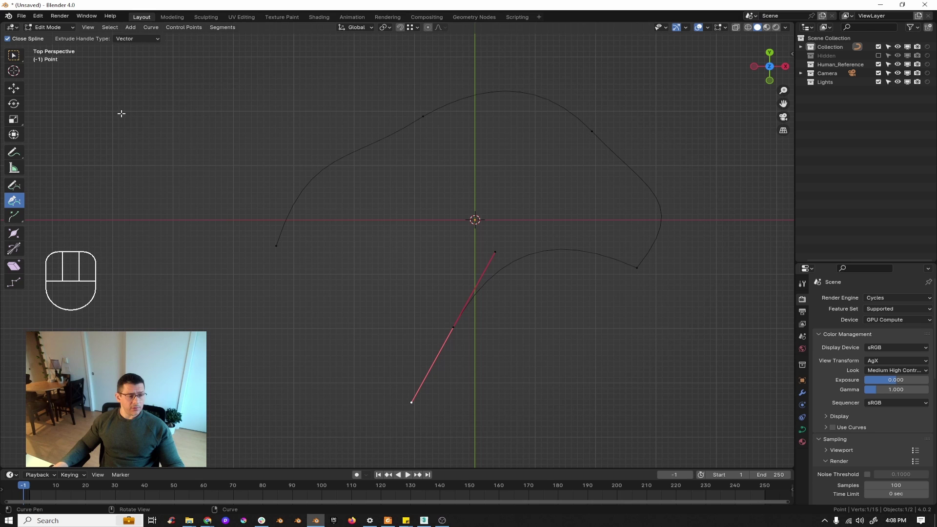
Step: Select both end points with the Select tool and join them with F to close the spline
key("w")
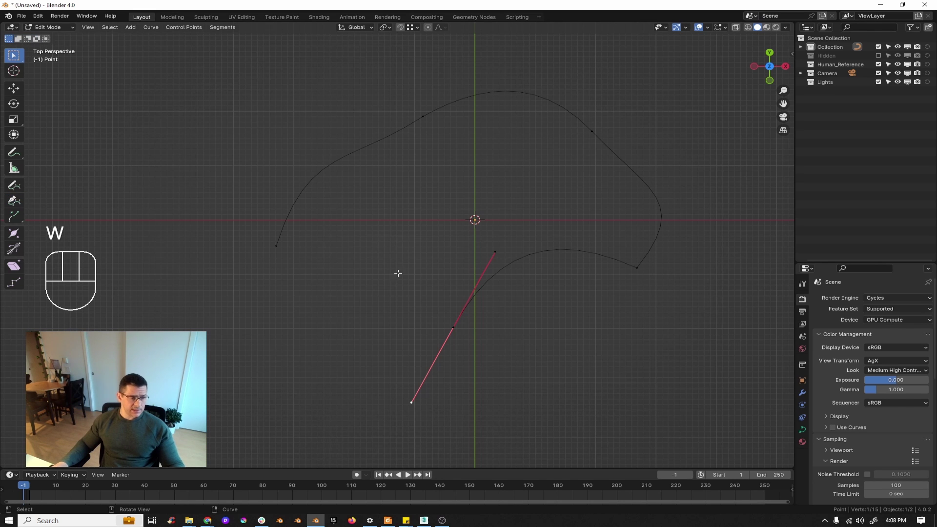
left_click(276, 246)
left_click_drag(489, 316, 432, 353, "shift")
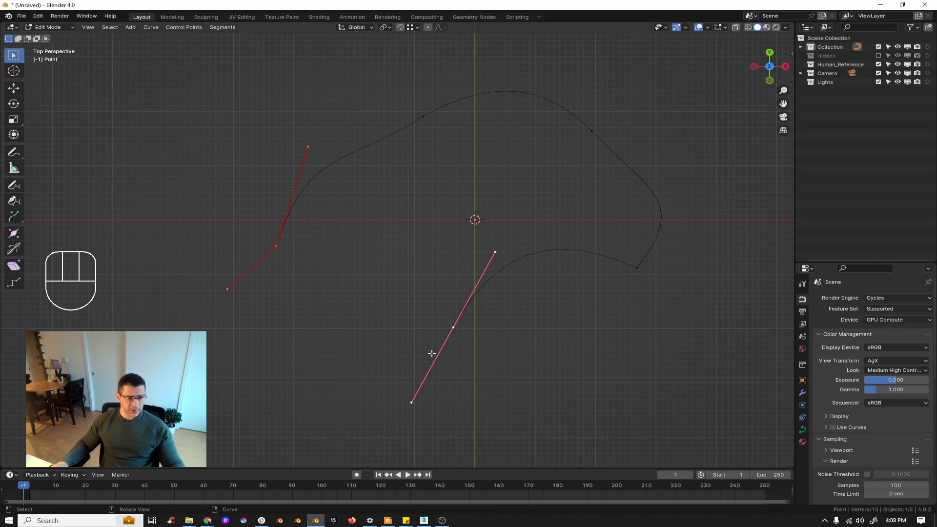
key("f")
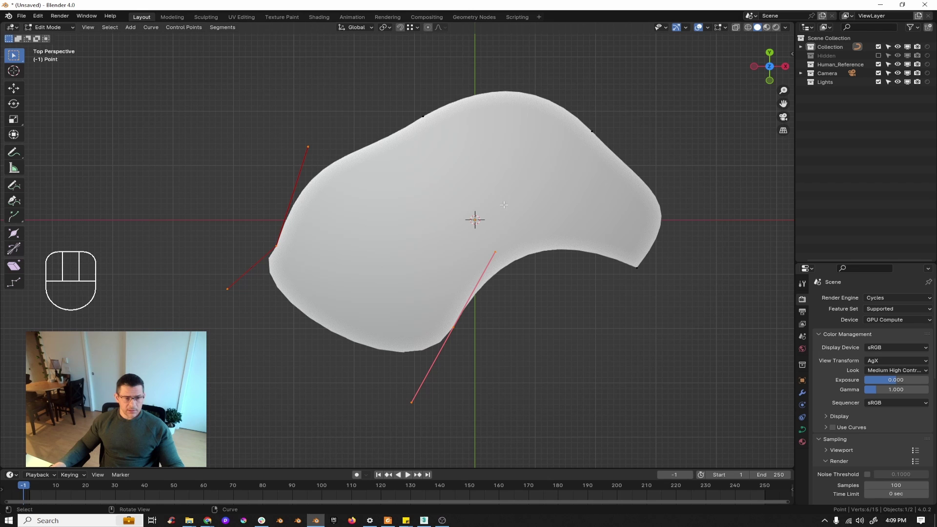
Step: Cycle the curve's fill mode through None, Both and Back, finally leaving it on None
left_click(802, 430)
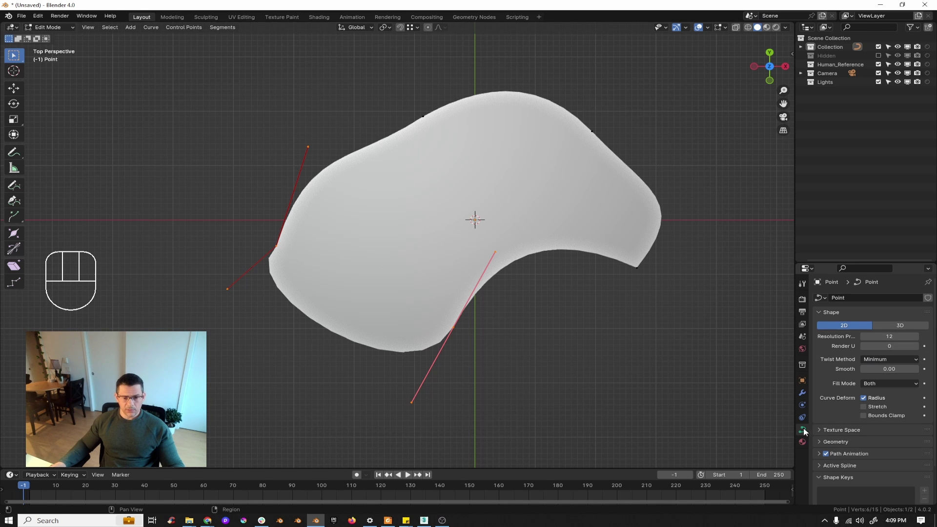
left_click(886, 383)
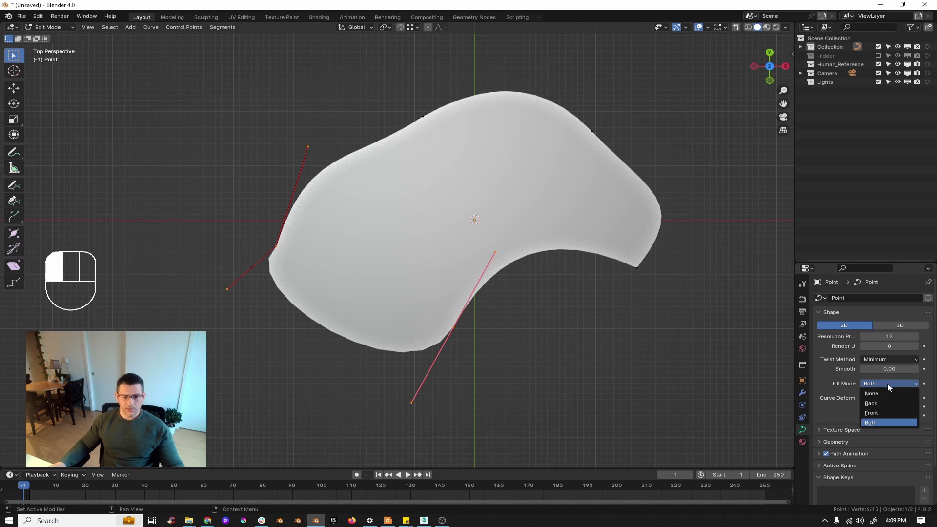
left_click(888, 395)
middle_click_drag(574, 299, 526, 299)
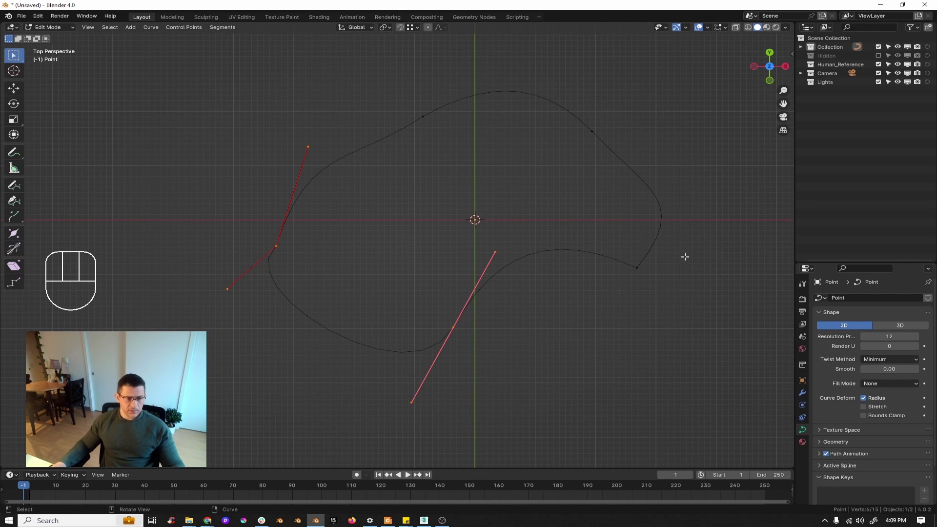
left_click(886, 382)
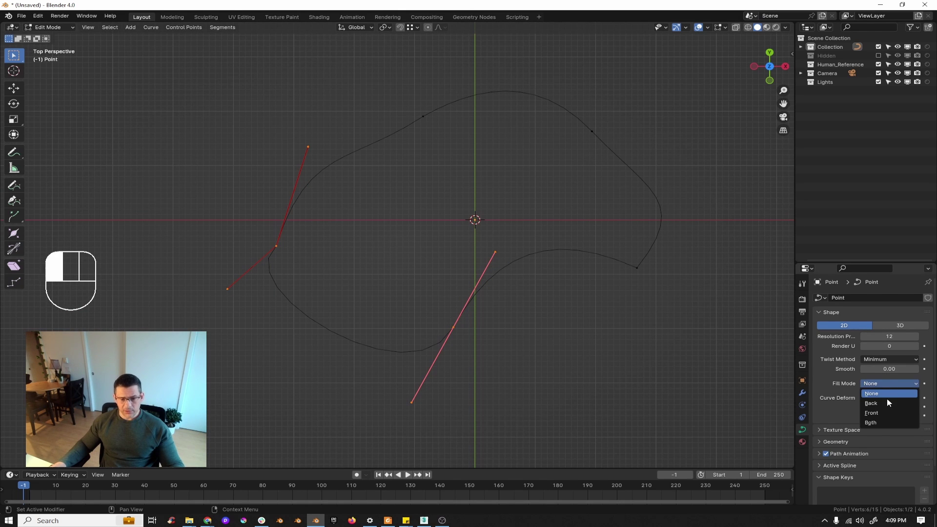
left_click(885, 419)
left_click_drag(888, 386, 885, 406)
left_click(886, 384)
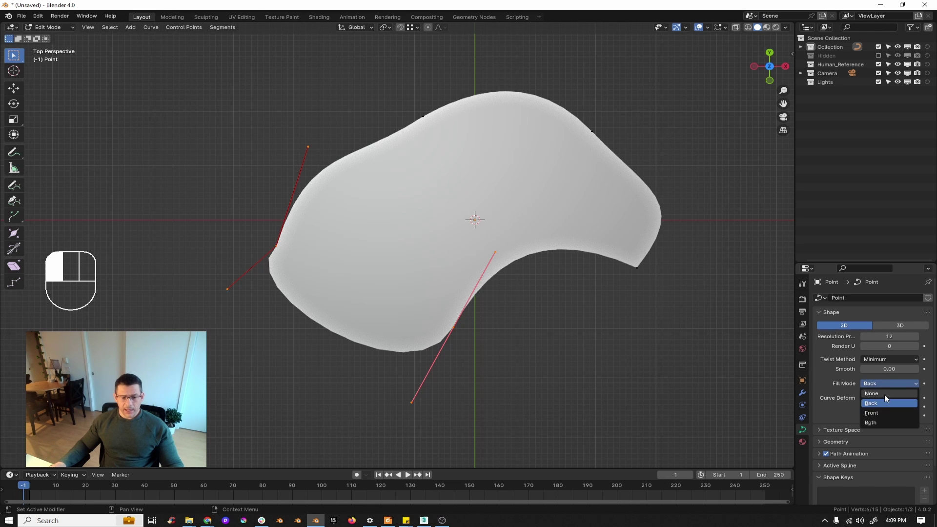
left_click(885, 386)
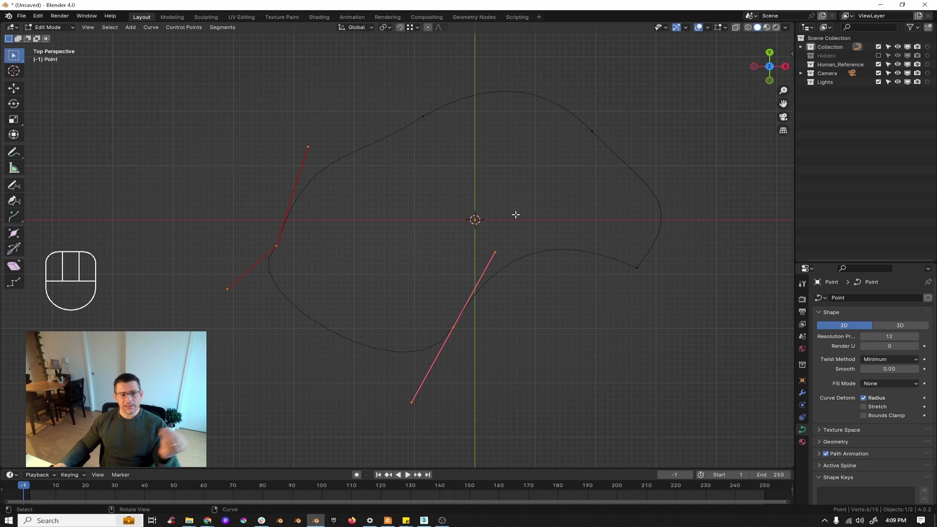
Step: Return the curve to Object Mode, pan it left and down, and switch to 3ds Max
scroll(525, 211, "down", 3)
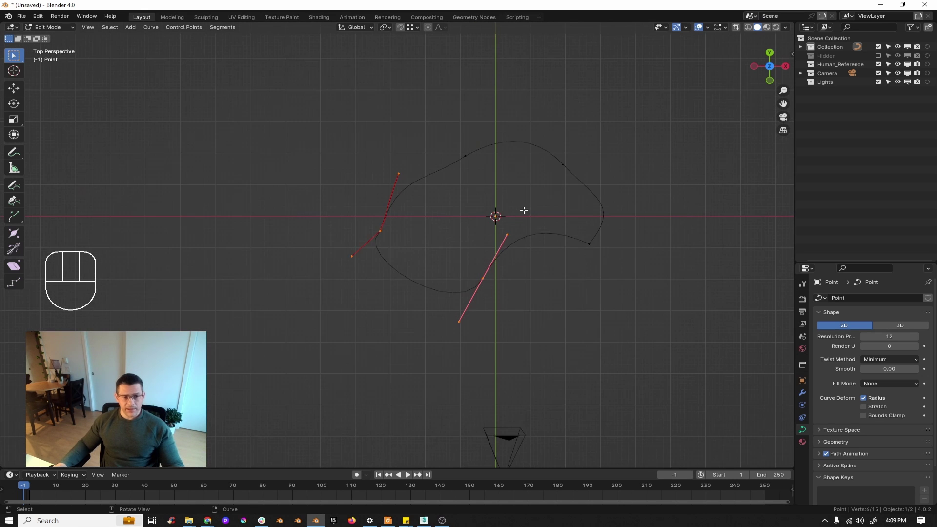
scroll(532, 194, "up", 2)
middle_click(557, 191, "ctrl+alt")
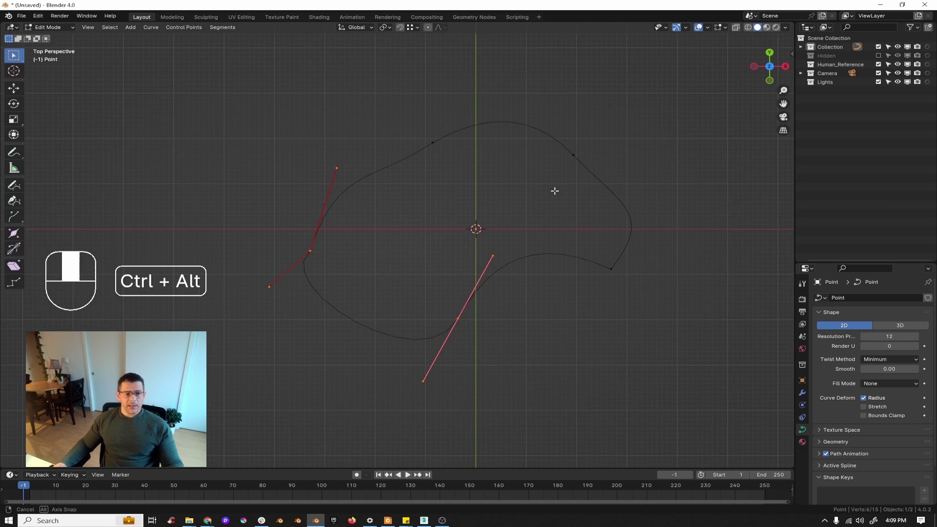
key("Tab")
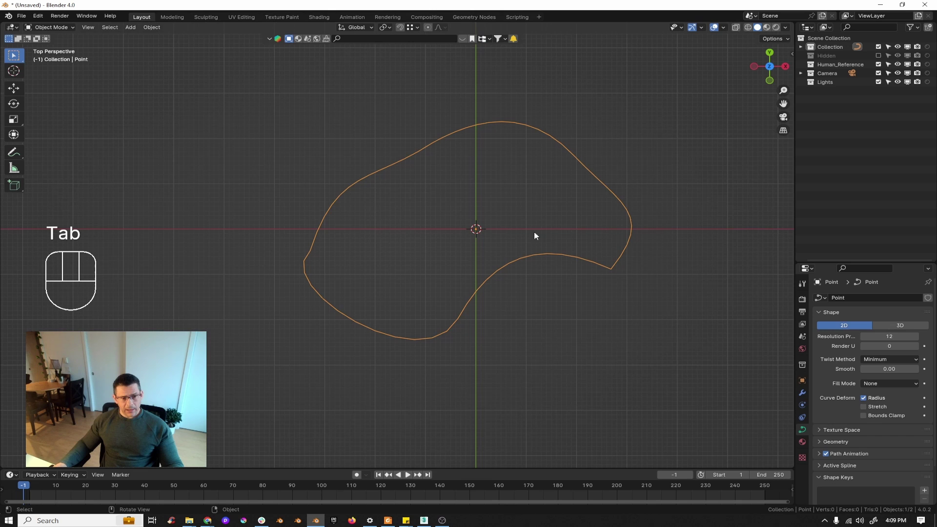
middle_click_drag(526, 239, 442, 272, "shift")
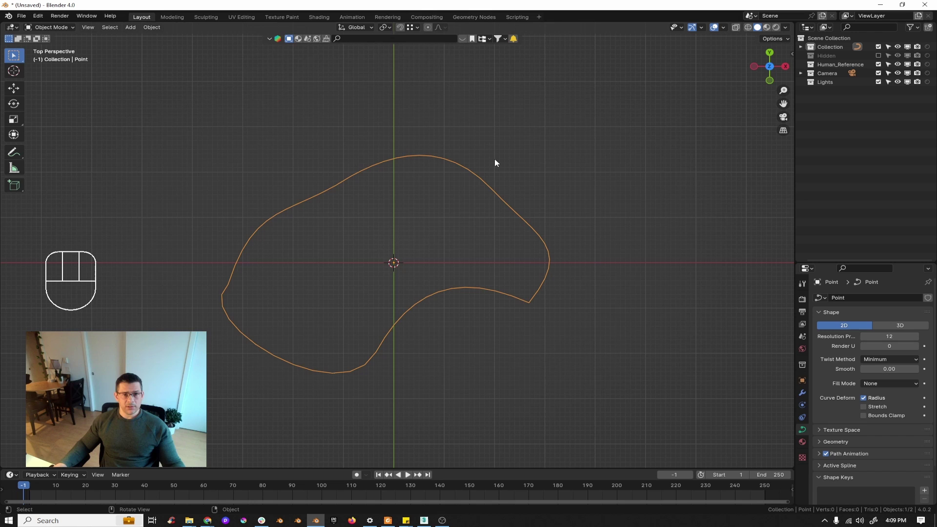
left_click(424, 521)
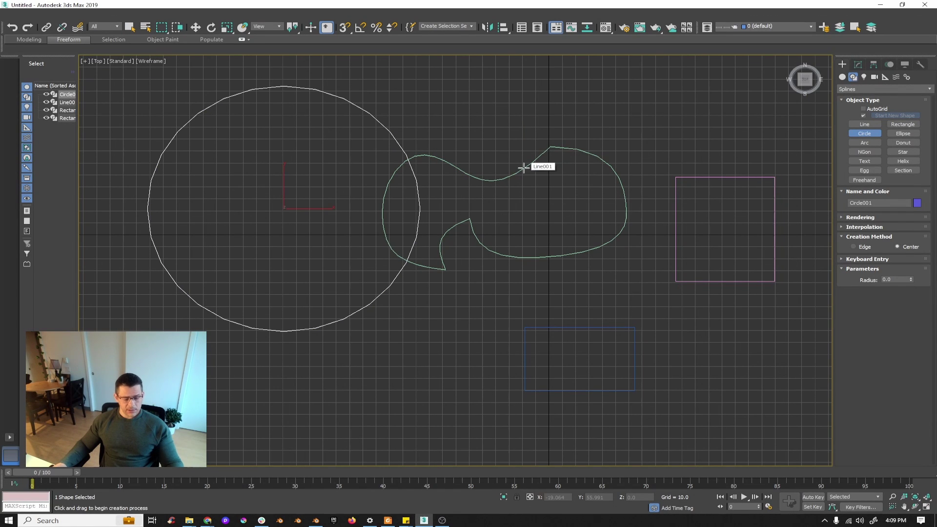
Step: Delete the large circle and both rectangles, keeping only the freeform line
key("w")
left_click(522, 170)
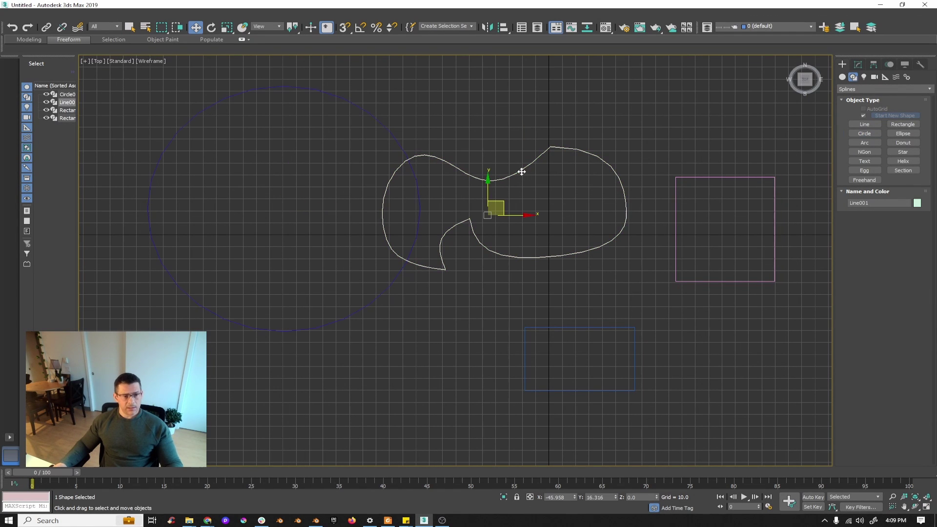
left_click(402, 147)
left_click(709, 177)
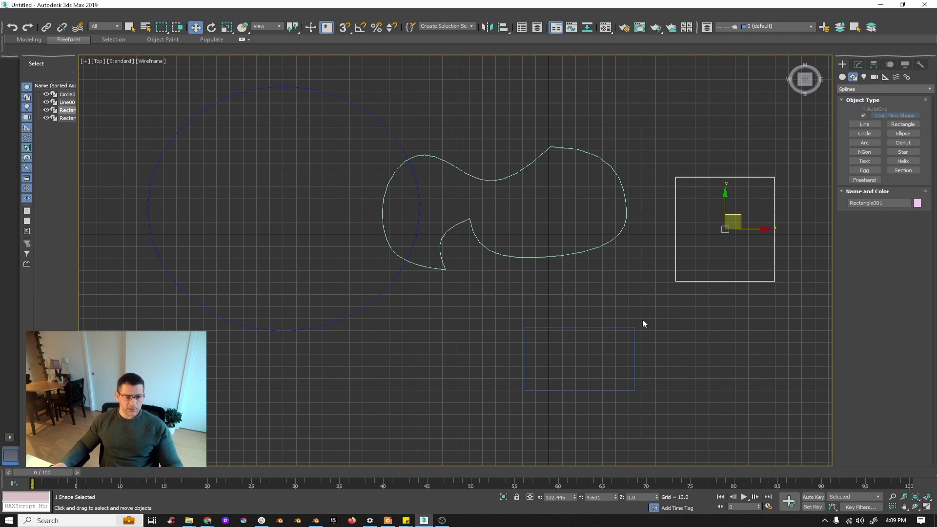
left_click_drag(609, 367, 605, 371)
left_click_drag(400, 278, 376, 317)
key("Delete")
left_click_drag(715, 256, 612, 395)
key("Delete")
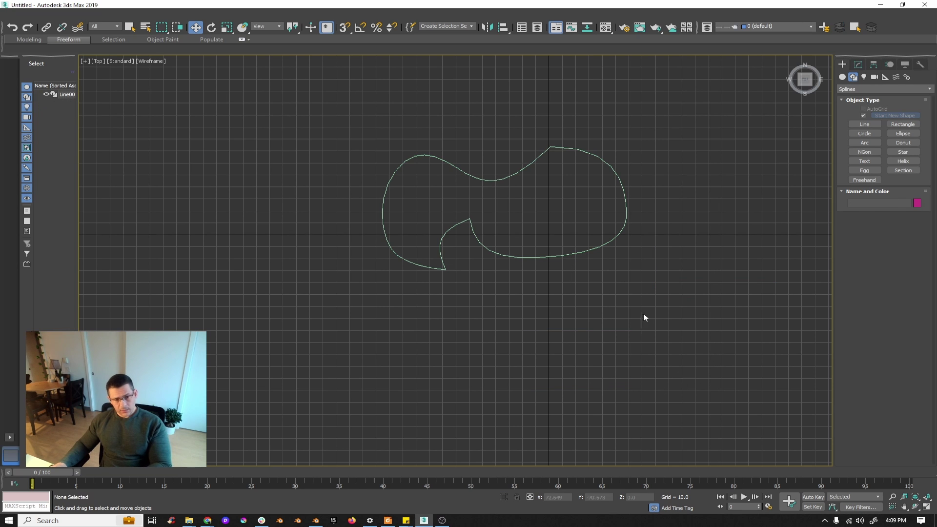
Step: Start a new spline in Line001 with Create Line, placing its first points below and right
left_click(614, 239)
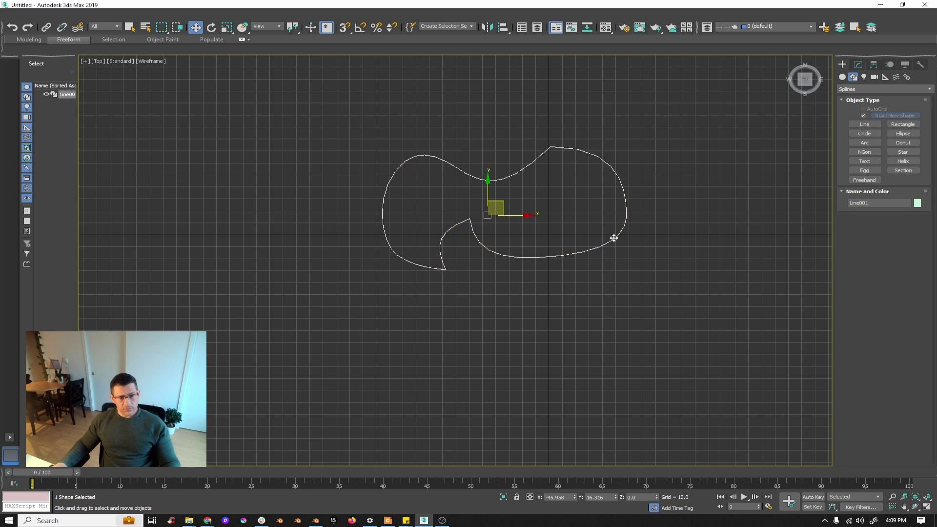
left_click(858, 64)
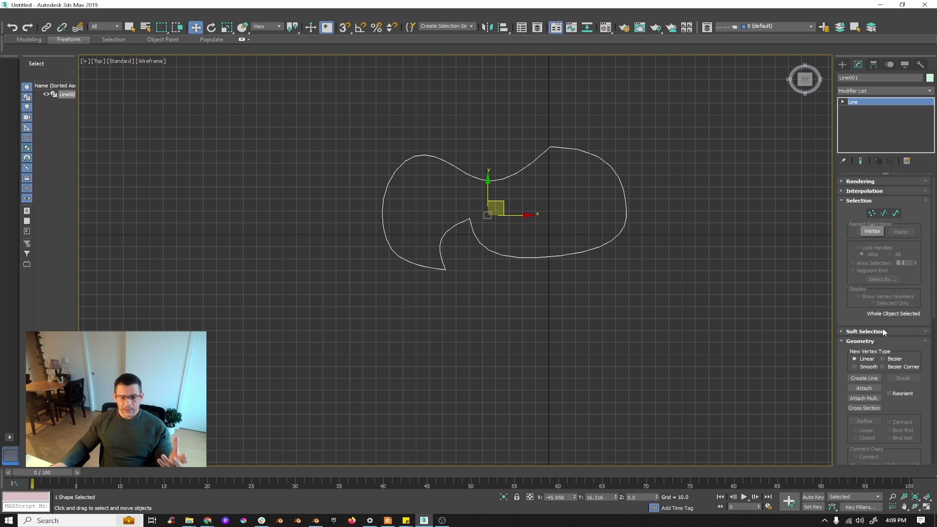
left_click(871, 379)
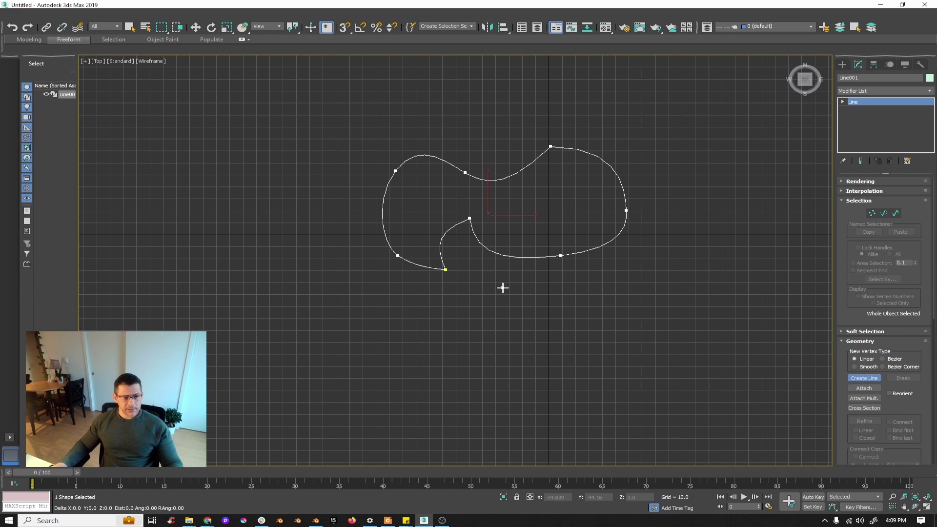
left_click(503, 288)
left_click(611, 279)
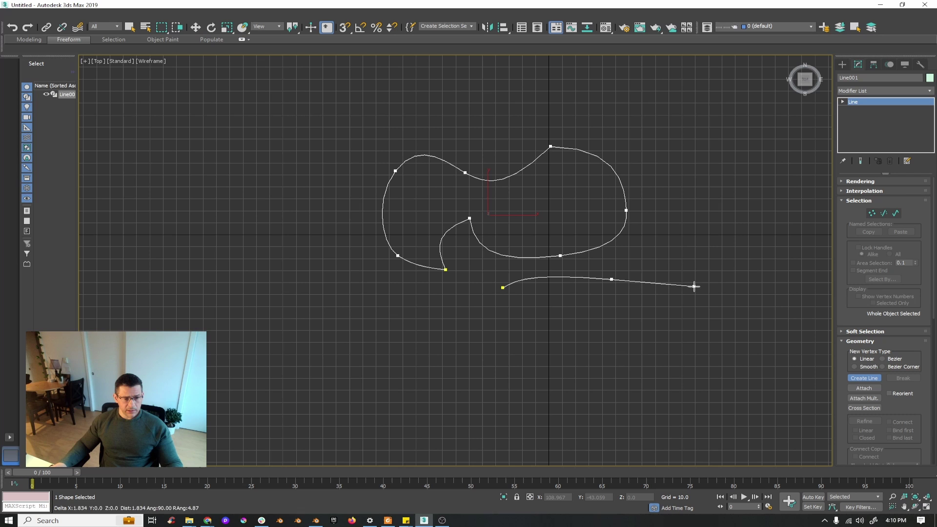
left_click(726, 245)
Step: Loop the new spline up, across the top, down the right and back to its start, leaving it open
left_click(726, 184)
left_click(667, 104)
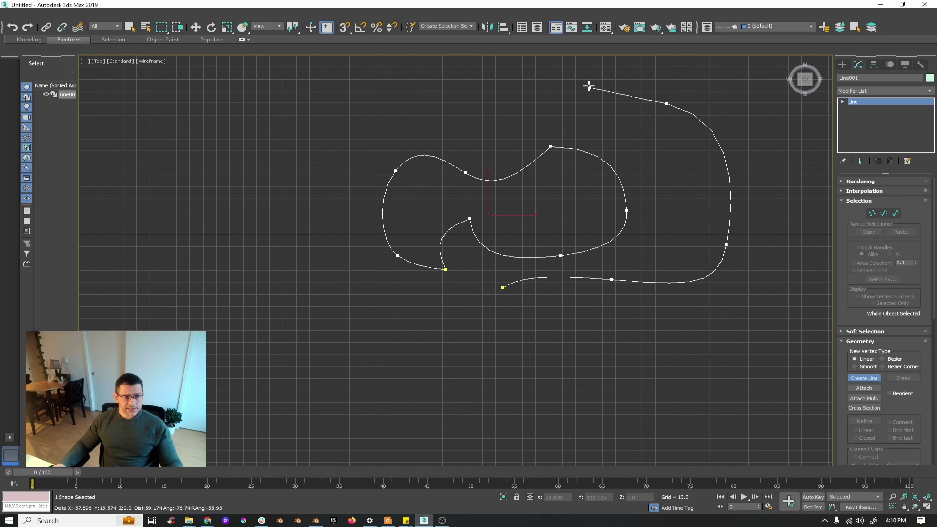
left_click(663, 58)
left_click(797, 142)
left_click(745, 311)
left_click(629, 335)
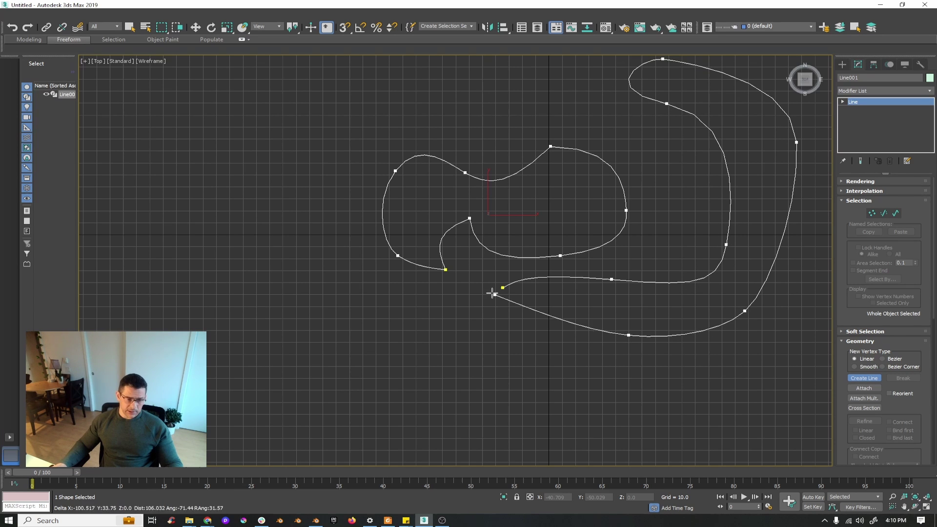
left_click(503, 287)
left_click(494, 288)
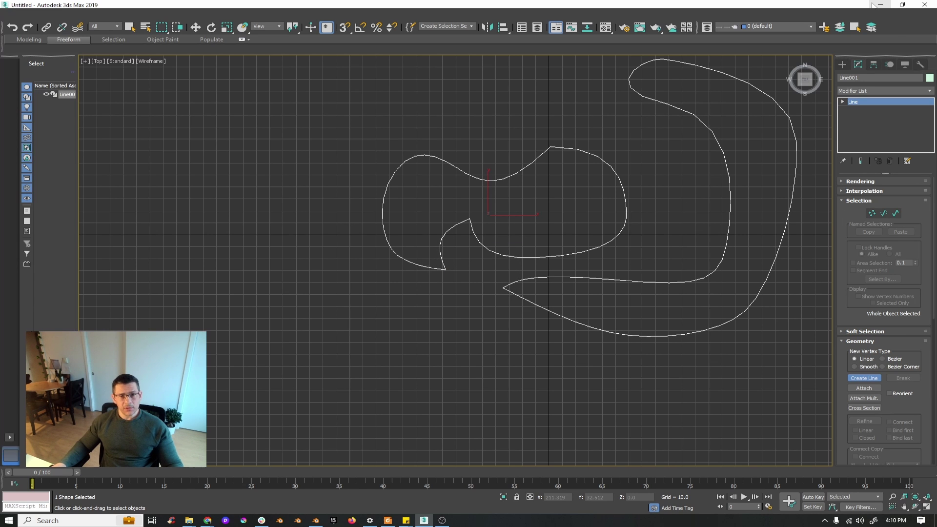
Step: Back in Blender's top view, put the curve into Edit Mode with the Curve Pen tool
left_click(880, 5)
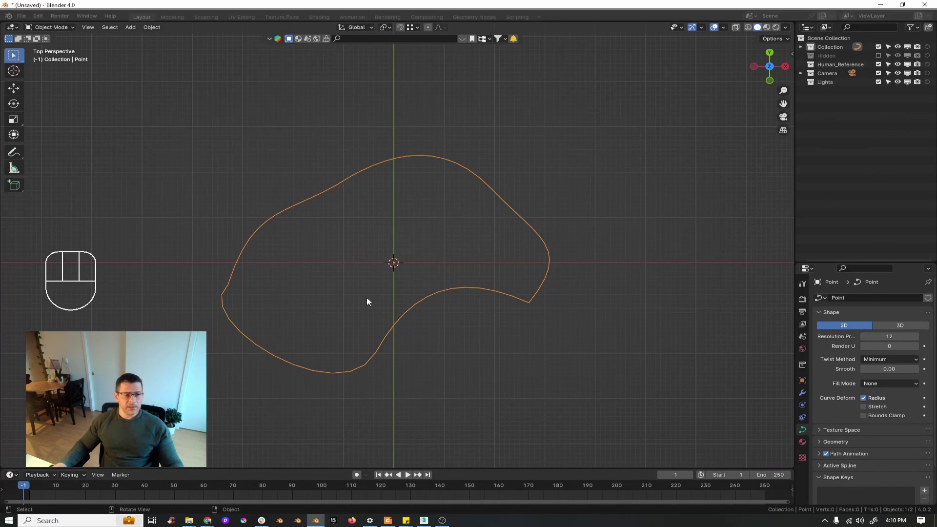
mouse_move(335, 184)
middle_mouse_down()
mouse_move(338, 208)
mouse_move(335, 200)
middle_mouse_up()
key("Tab")
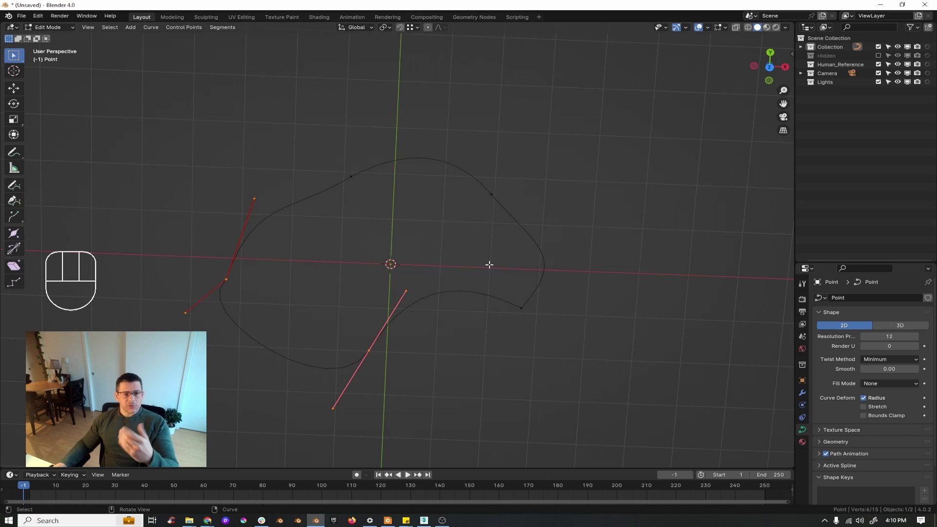
left_click(14, 201)
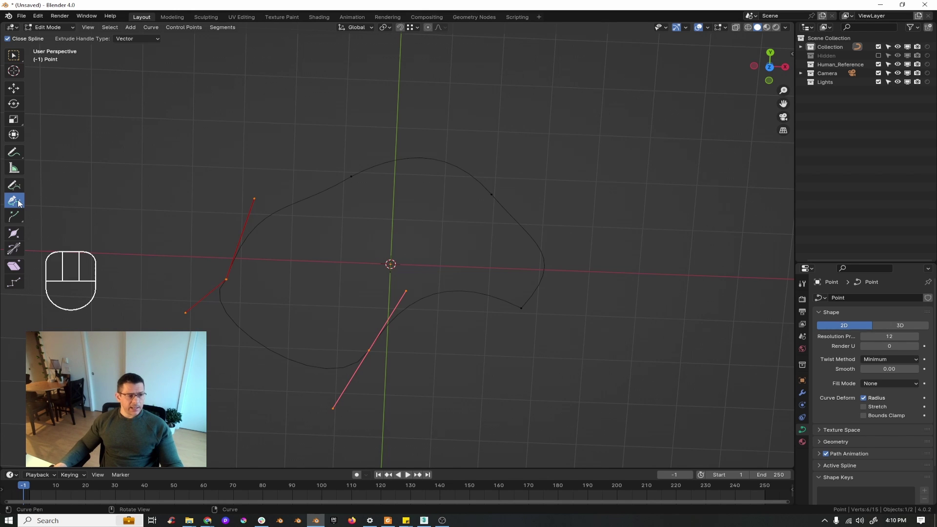
Step: Draw a second Bezier spline of eight handled points around the first, closing it on its start
left_click_drag(535, 173, 581, 175)
left_click_drag(597, 250, 604, 306)
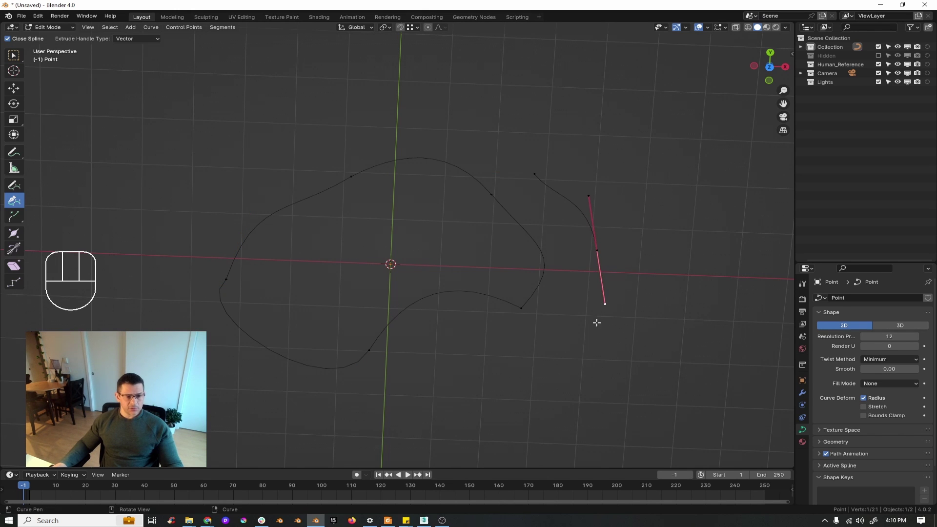
left_click_drag(565, 357, 523, 377)
left_click_drag(444, 359, 403, 407)
left_click_drag(461, 439, 540, 455)
left_click_drag(657, 410, 661, 409)
left_click_drag(663, 244, 659, 236)
left_click_drag(593, 150, 555, 165)
left_click(534, 174)
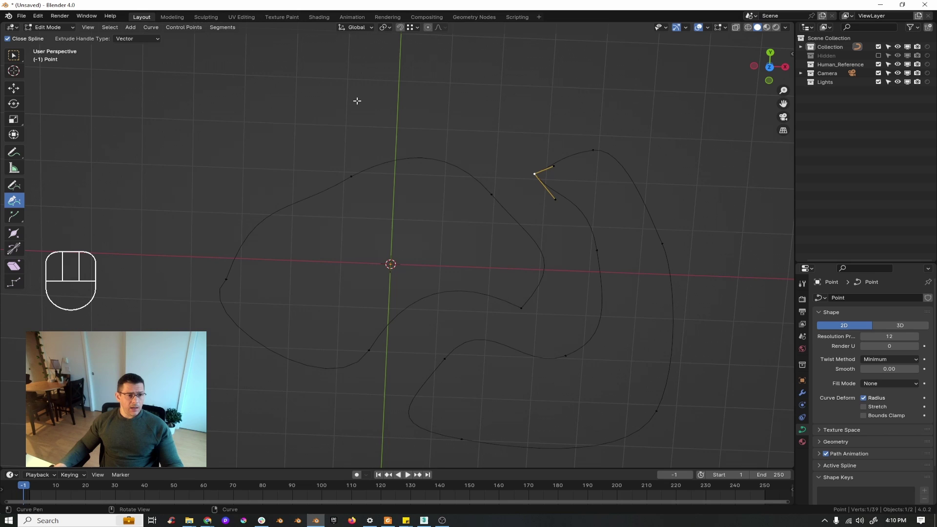
Step: Inspect the curves from an angle in Object Mode, then return to top view in Edit Mode
key("Tab")
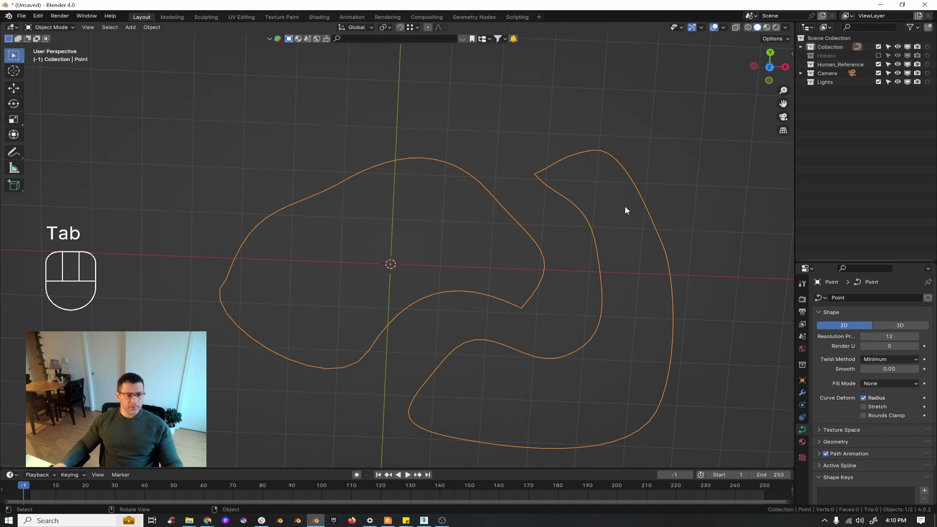
middle_click_drag(626, 210, 618, 168)
key("g")
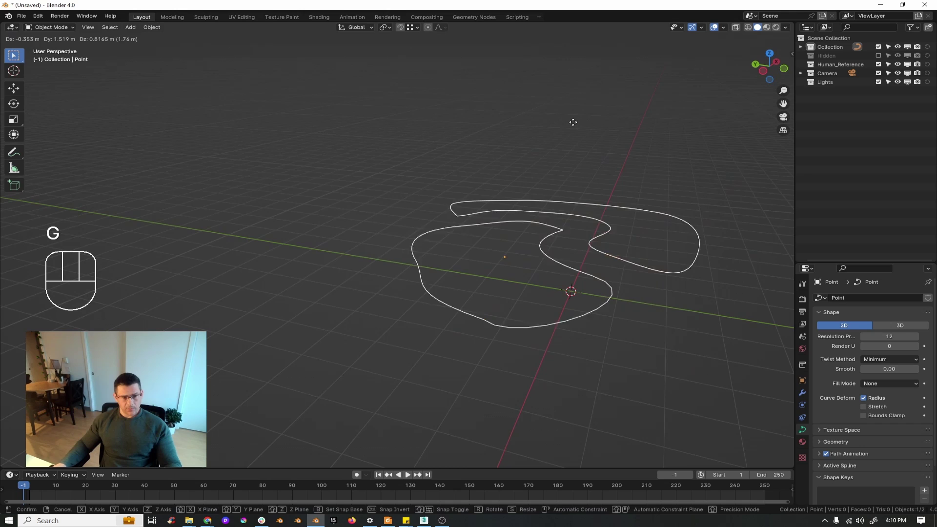
right_click(542, 176)
middle_click_drag(564, 212, 511, 265)
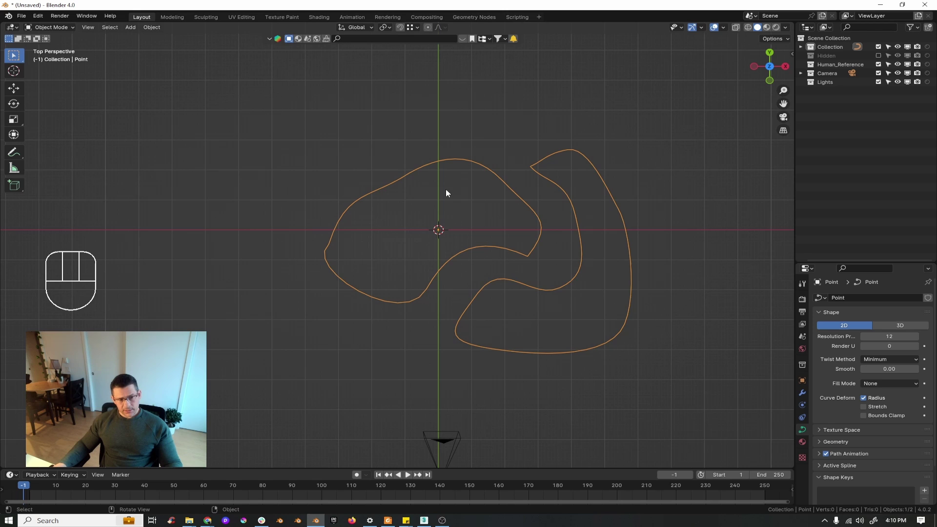
key("Tab")
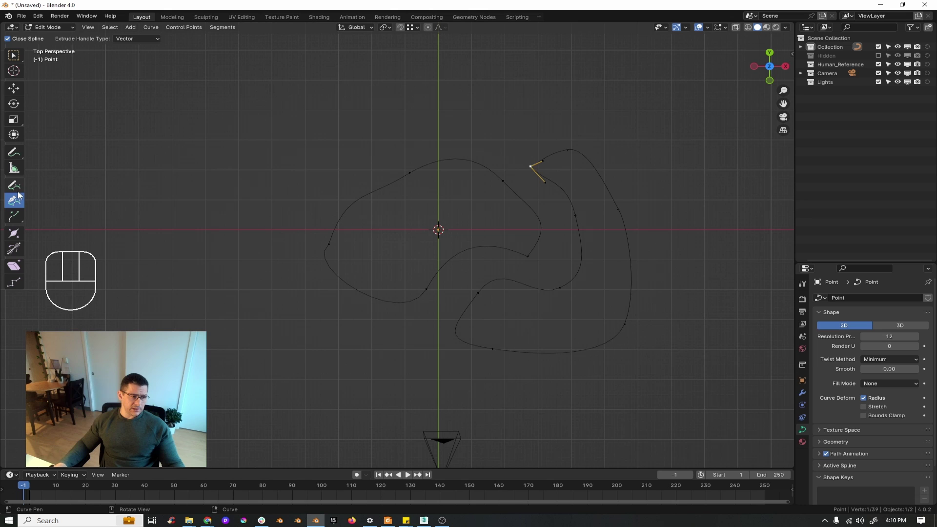
Step: Sketch freehand Draw-tool strokes circling the splines: left, top, right side, bottom and lower left
left_click(13, 186)
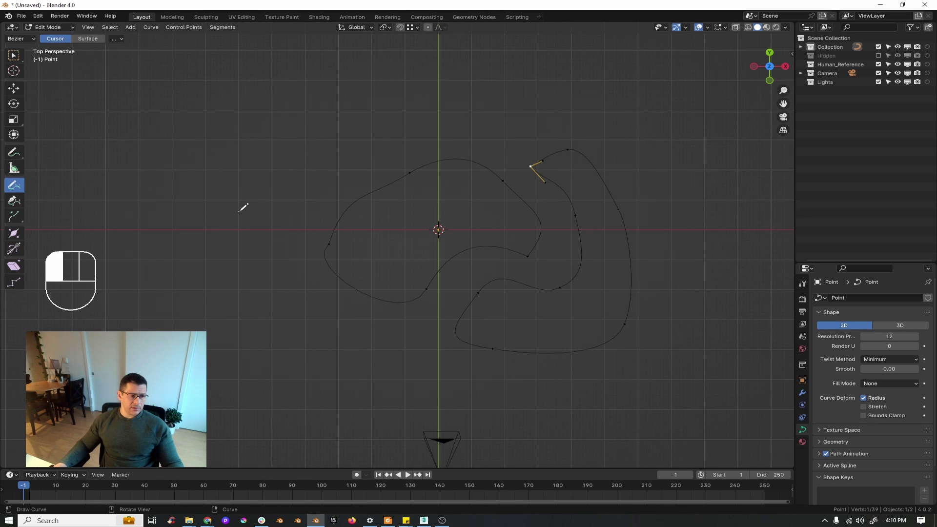
mouse_move(239, 211)
left_mouse_down()
mouse_move(435, 115)
mouse_move(462, 113)
left_mouse_up()
mouse_move(414, 55)
left_mouse_down()
mouse_move(672, 109)
mouse_move(676, 286)
left_mouse_up()
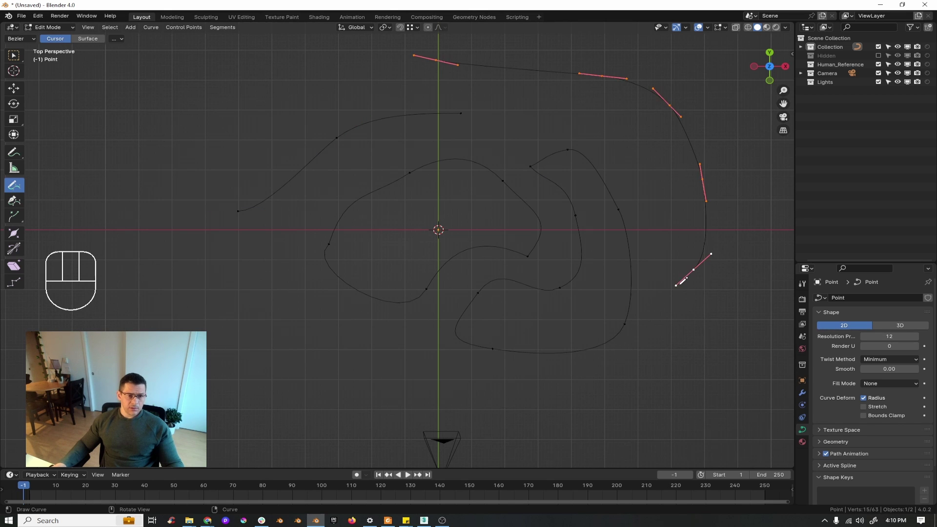
mouse_move(654, 185)
left_mouse_down()
mouse_move(680, 224)
mouse_move(693, 372)
left_mouse_up()
mouse_move(610, 384)
left_mouse_down()
mouse_move(723, 372)
mouse_move(732, 291)
mouse_move(433, 397)
mouse_move(368, 365)
mouse_move(236, 393)
mouse_move(230, 432)
left_mouse_up()
mouse_move(160, 332)
left_mouse_down()
mouse_move(172, 279)
mouse_move(310, 257)
left_mouse_up()
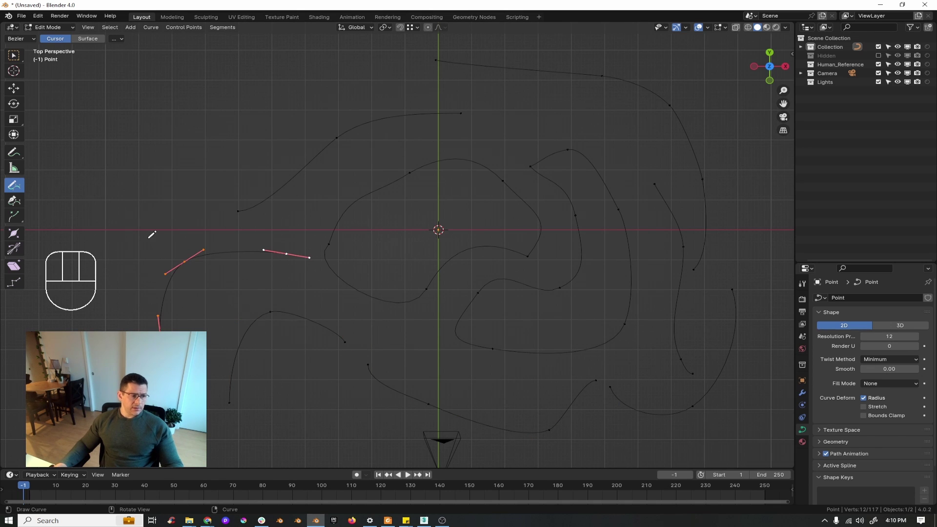